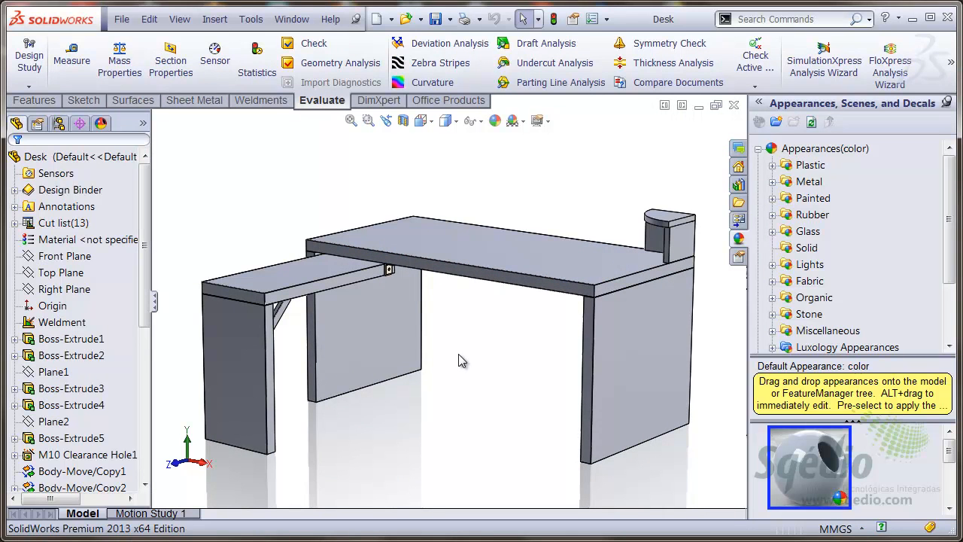
Step: Apply the polished oak 2d appearance from the Organic Wood Oak library to the body of the large desk leg beneath the small shelf
{"action": "scroll", "coordinate": [724, 360], "scroll_direction": "down", "scroll_amount": 4}
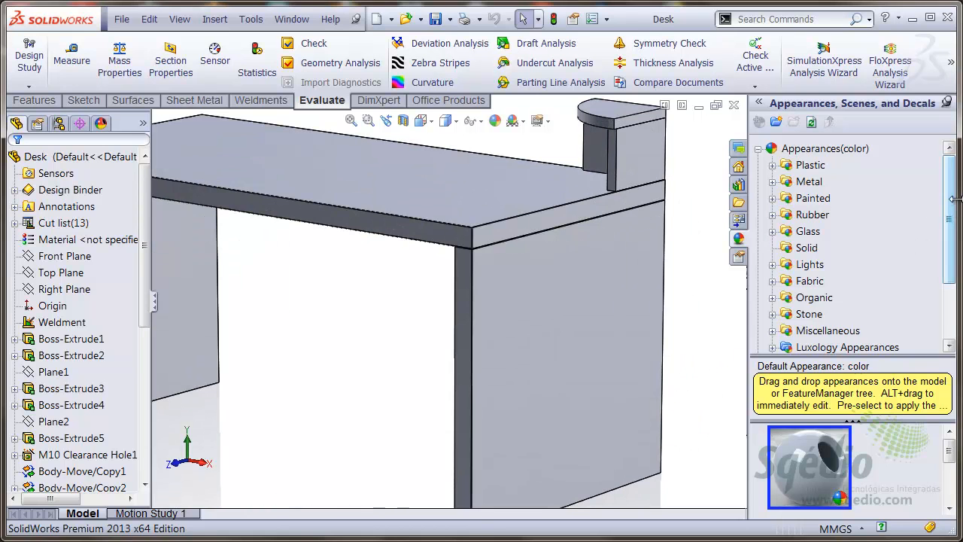
{"action": "scroll", "coordinate": [907, 242], "scroll_direction": "down", "scroll_amount": 2}
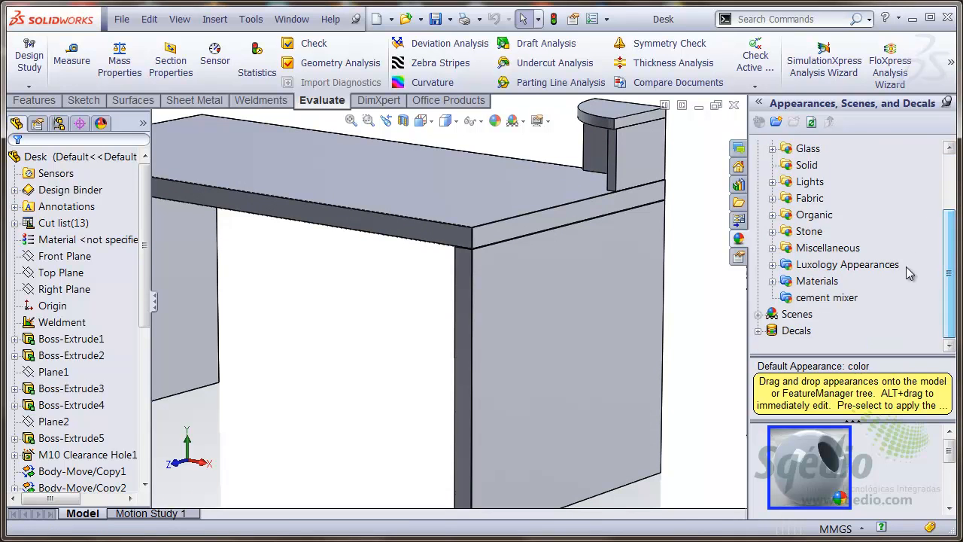
{"action": "left_click", "coordinate": [772, 215]}
{"action": "left_click", "coordinate": [787, 232]}
{"action": "left_click", "coordinate": [838, 269]}
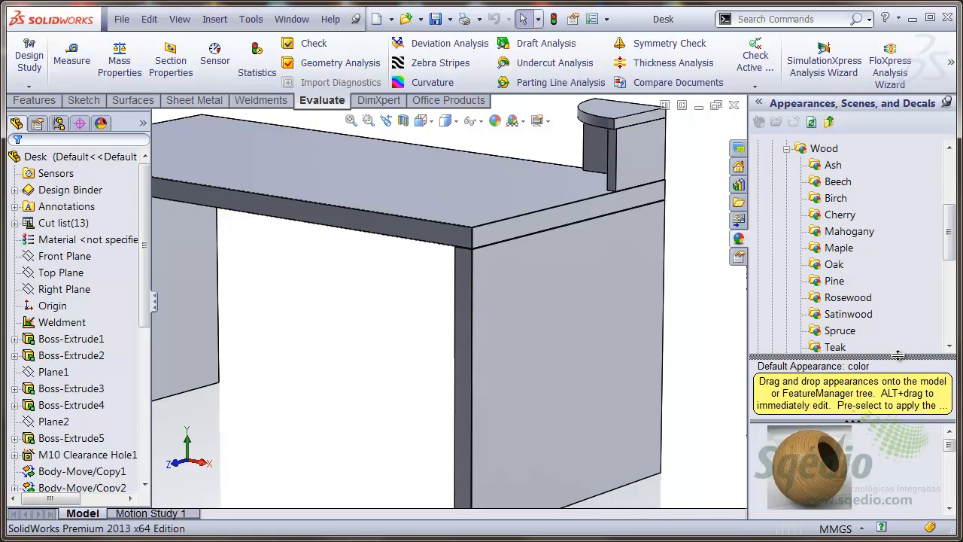
{"action": "left_click_drag", "start_coordinate": [899, 355], "coordinate": [900, 290]}
{"action": "left_click_drag", "start_coordinate": [811, 407], "coordinate": [573, 317]}
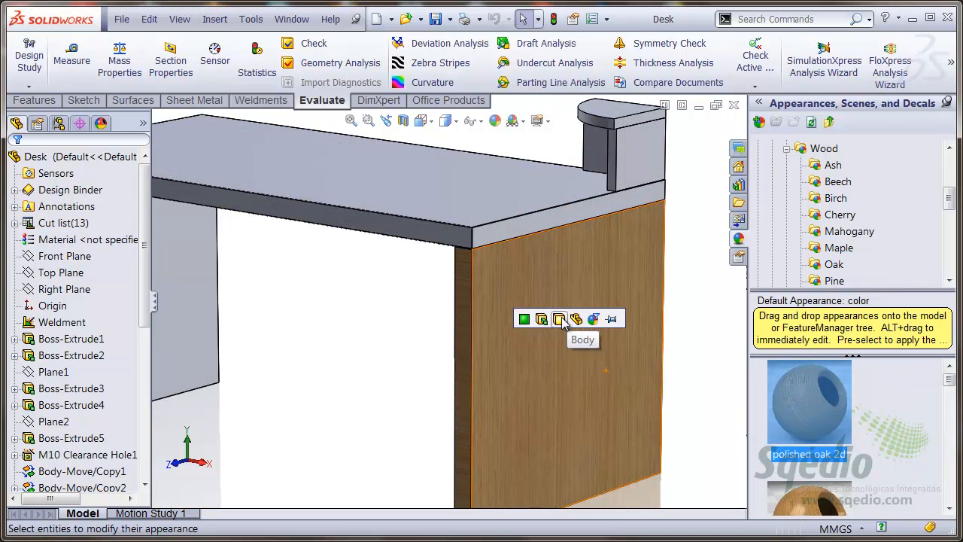
{"action": "left_click", "coordinate": [559, 321]}
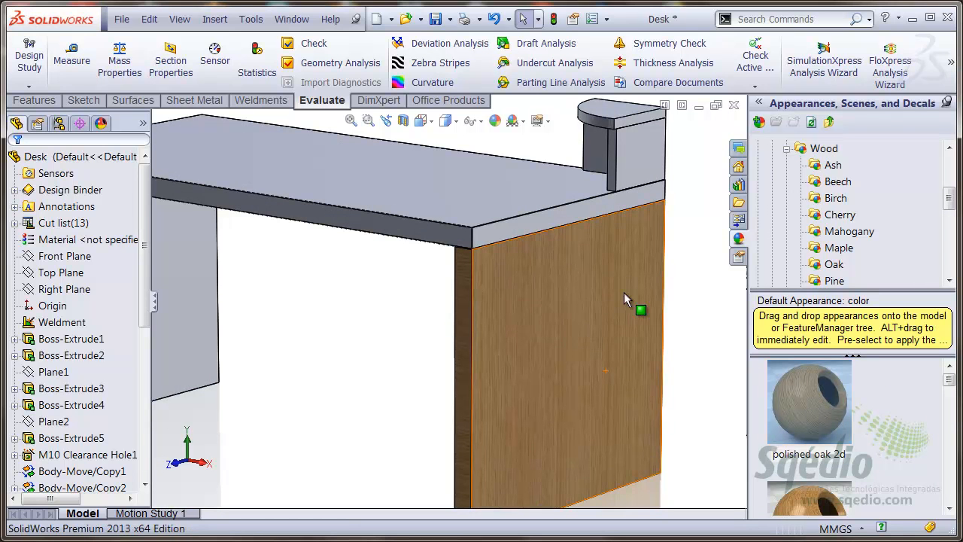
Step: Apply the polished oak 2d appearance to the body of the small upright panel standing on the desktop
{"action": "scroll", "coordinate": [677, 196], "scroll_direction": "down", "scroll_amount": 5}
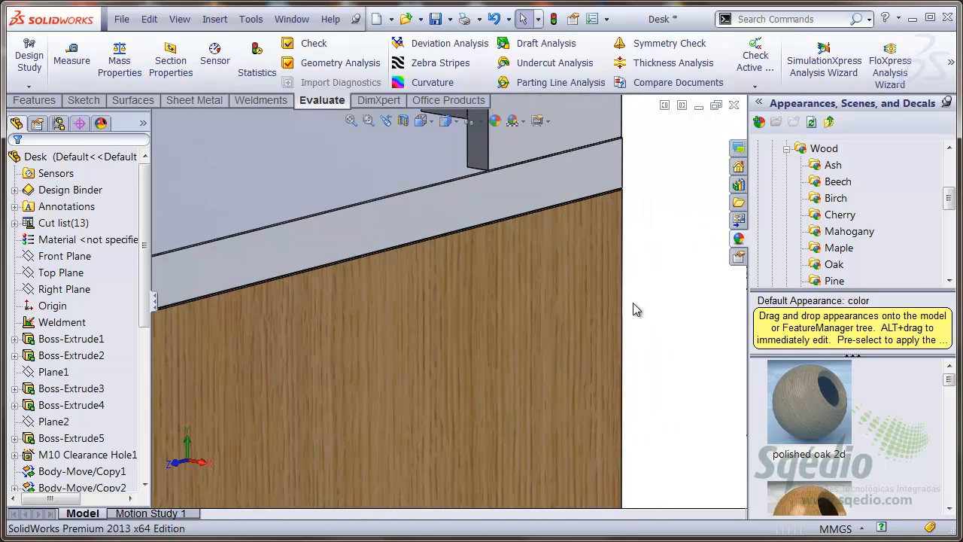
{"action": "scroll", "coordinate": [528, 186], "scroll_direction": "up", "scroll_amount": 3}
{"action": "scroll", "coordinate": [529, 185], "scroll_direction": "down", "scroll_amount": 2}
{"action": "left_click_drag", "start_coordinate": [807, 404], "coordinate": [550, 201]}
{"action": "left_click", "coordinate": [531, 189]}
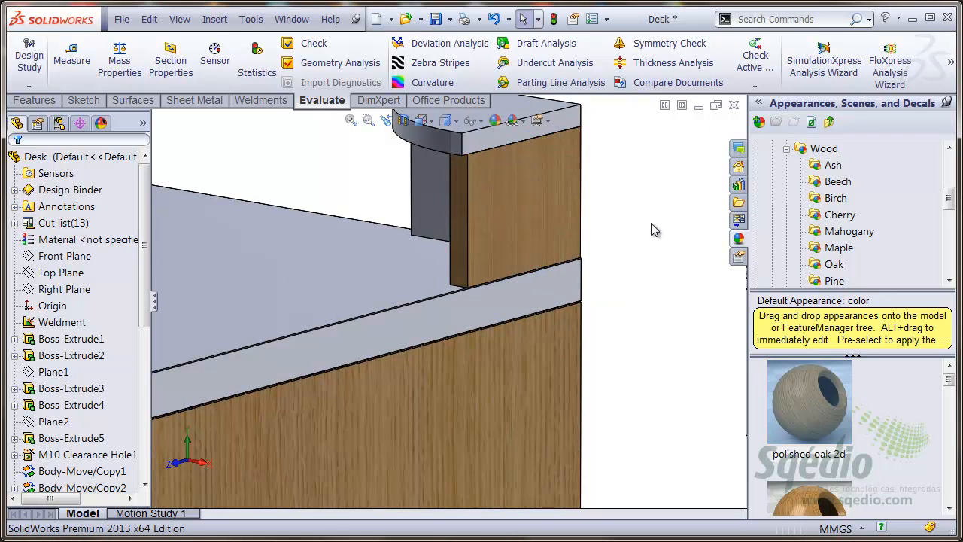
Step: Compare the scale of the oak grain on the small upright panel with that on the large leg
{"action": "scroll", "coordinate": [590, 223], "scroll_direction": "down", "scroll_amount": 2}
{"action": "scroll", "coordinate": [591, 223], "scroll_direction": "down", "scroll_amount": 1}
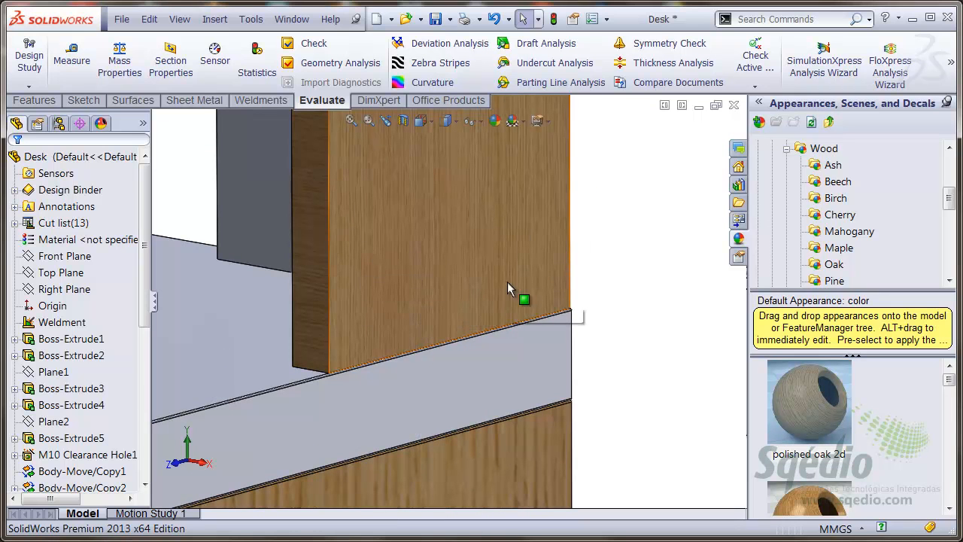
{"action": "scroll", "coordinate": [441, 316], "scroll_direction": "up", "scroll_amount": 1}
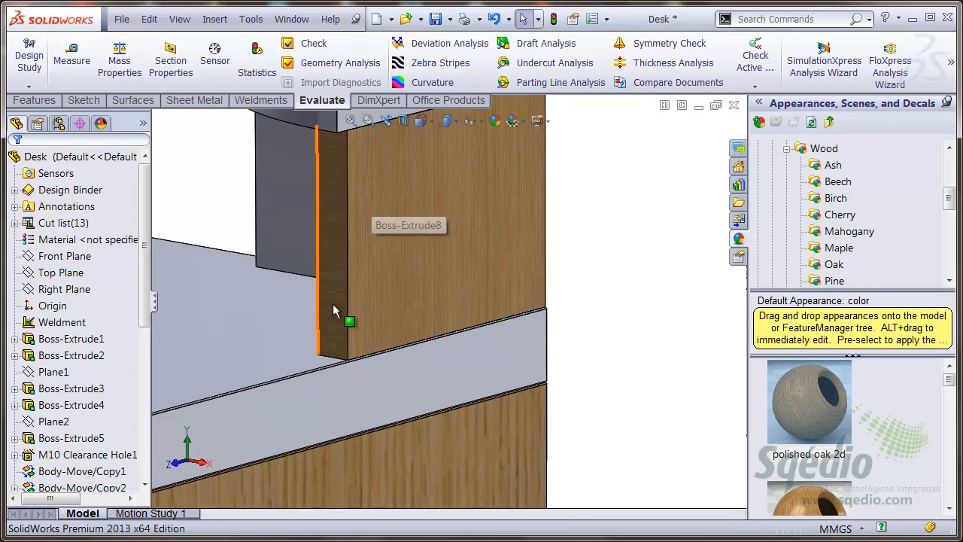
{"action": "scroll", "coordinate": [473, 394], "scroll_direction": "up", "scroll_amount": 4}
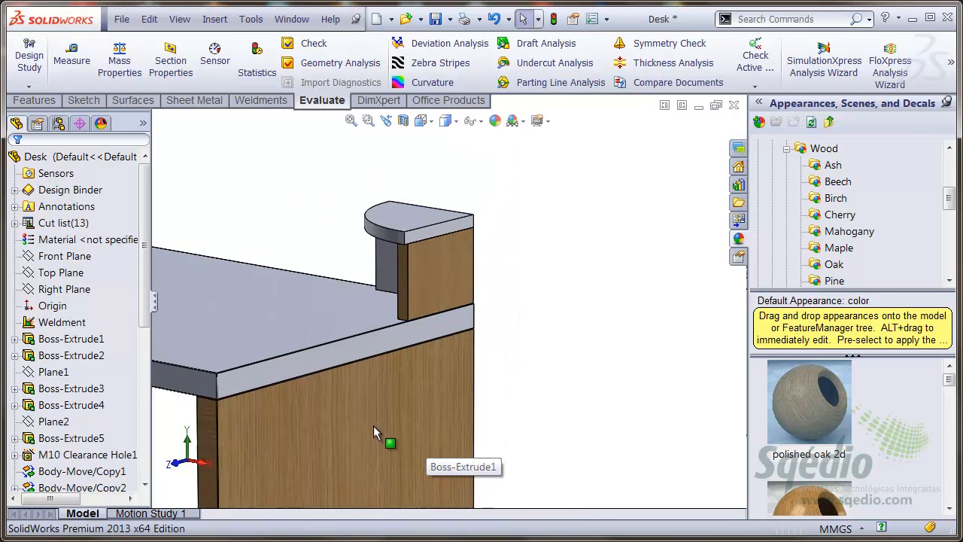
{"action": "scroll", "coordinate": [376, 422], "scroll_direction": "down", "scroll_amount": 2}
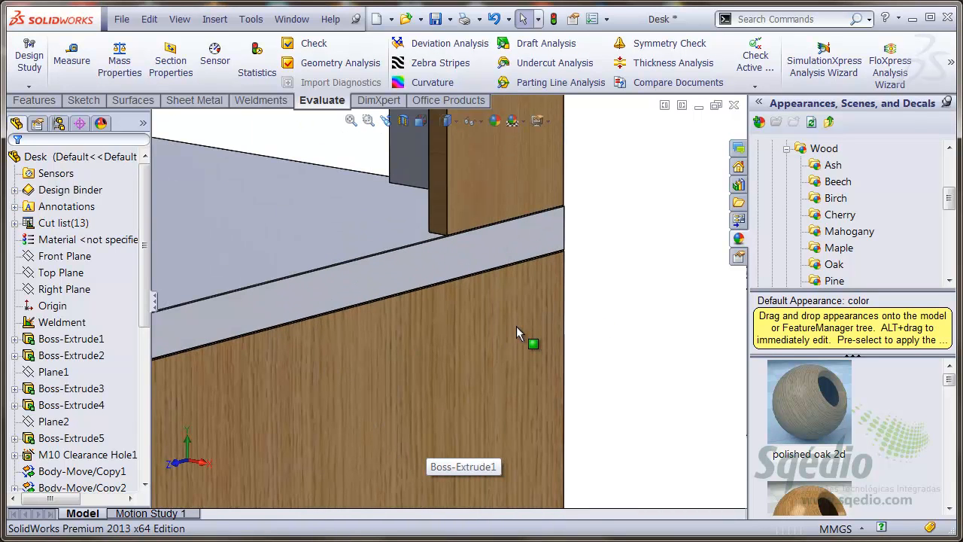
{"action": "scroll", "coordinate": [516, 326], "scroll_direction": "up", "scroll_amount": 3}
{"action": "scroll", "coordinate": [367, 241], "scroll_direction": "down", "scroll_amount": 1}
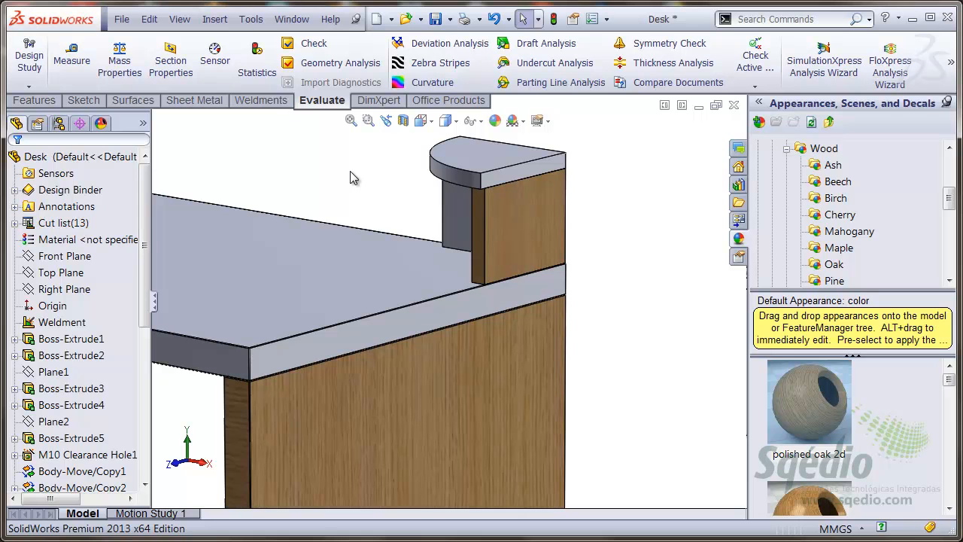
Step: Search the options for "appea" and turn off automatic scaling of appearance textures, surface finishes and decals to the model size
{"action": "left_click", "coordinate": [250, 19]}
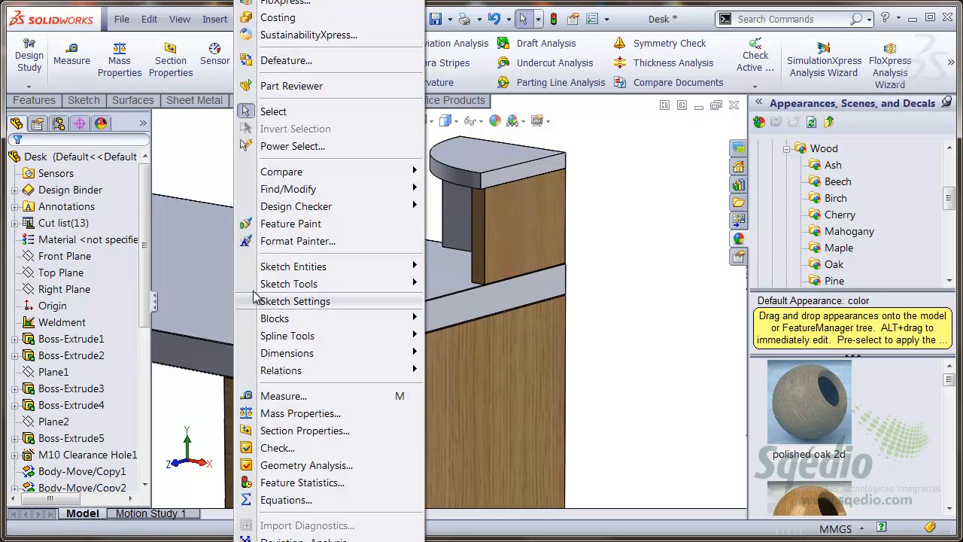
{"action": "left_click", "coordinate": [286, 531]}
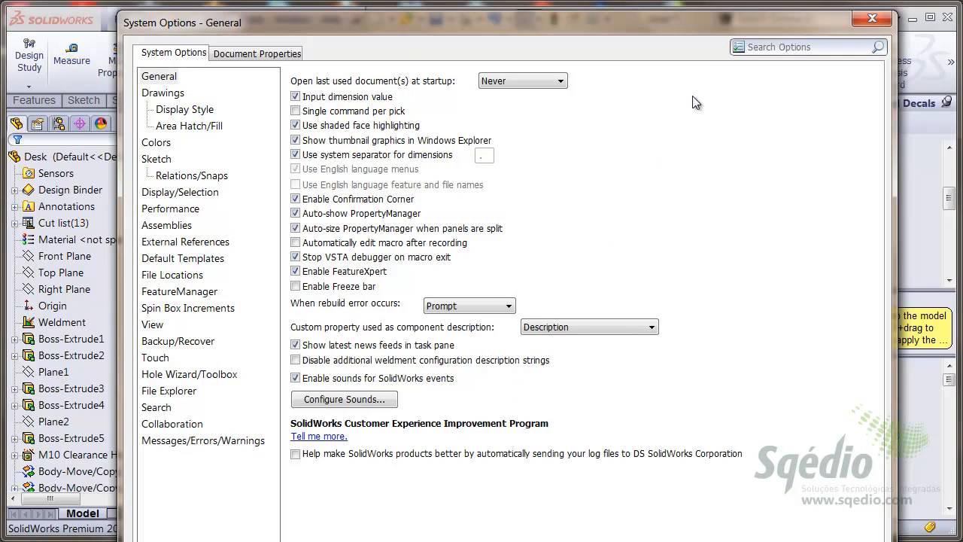
{"action": "left_click_drag", "start_coordinate": [708, 25], "coordinate": [677, 71]}
{"action": "left_click", "coordinate": [735, 94]}
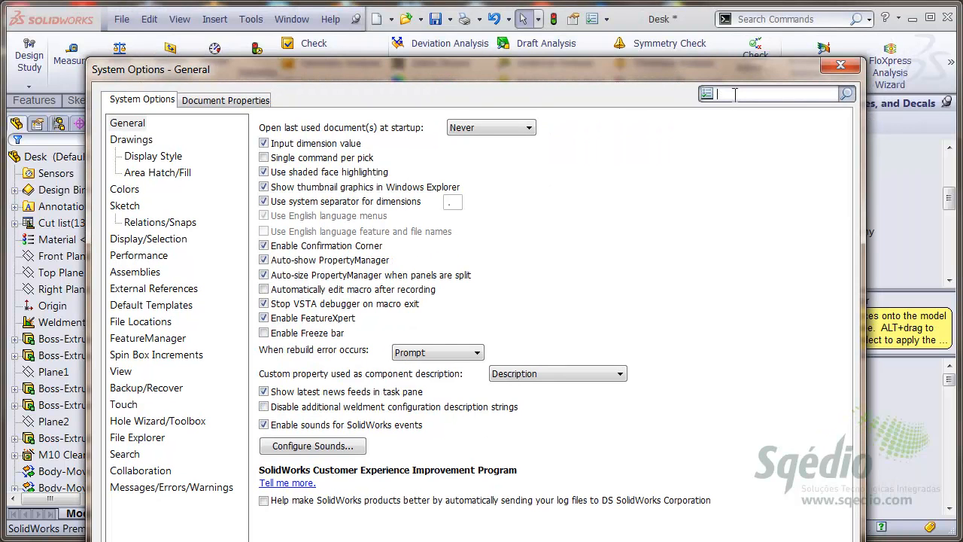
{"action": "type", "text": "appea"}
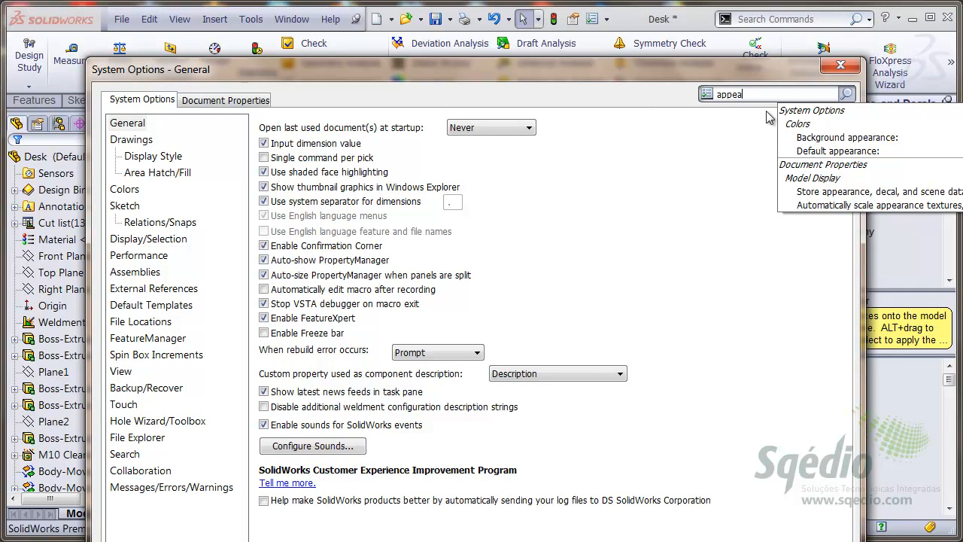
{"action": "left_click", "coordinate": [841, 207]}
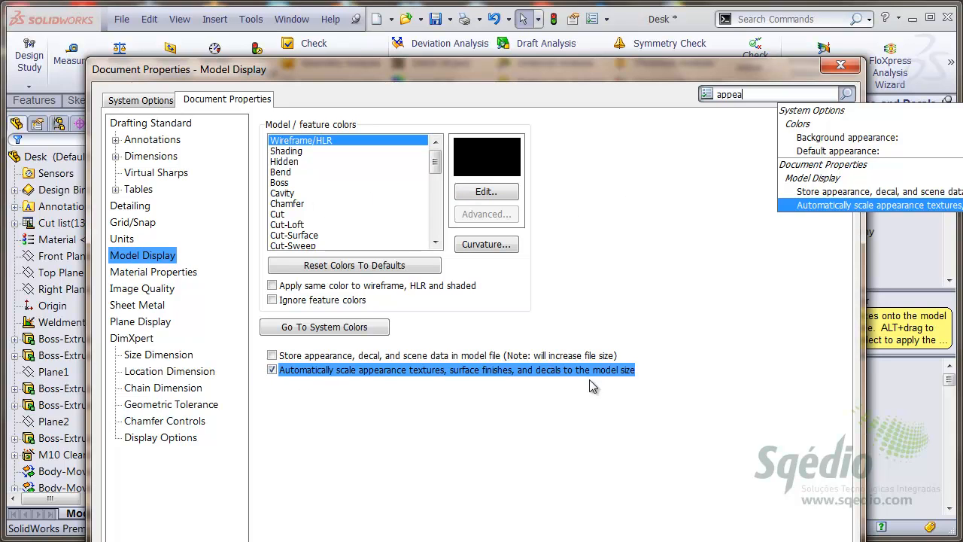
{"action": "left_click", "coordinate": [275, 371]}
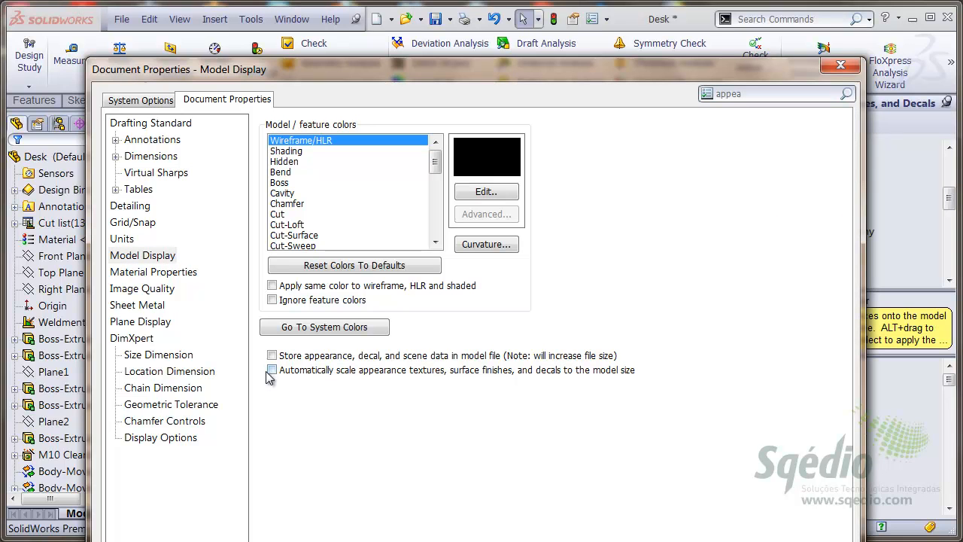
{"action": "left_click_drag", "start_coordinate": [495, 72], "coordinate": [506, 0]}
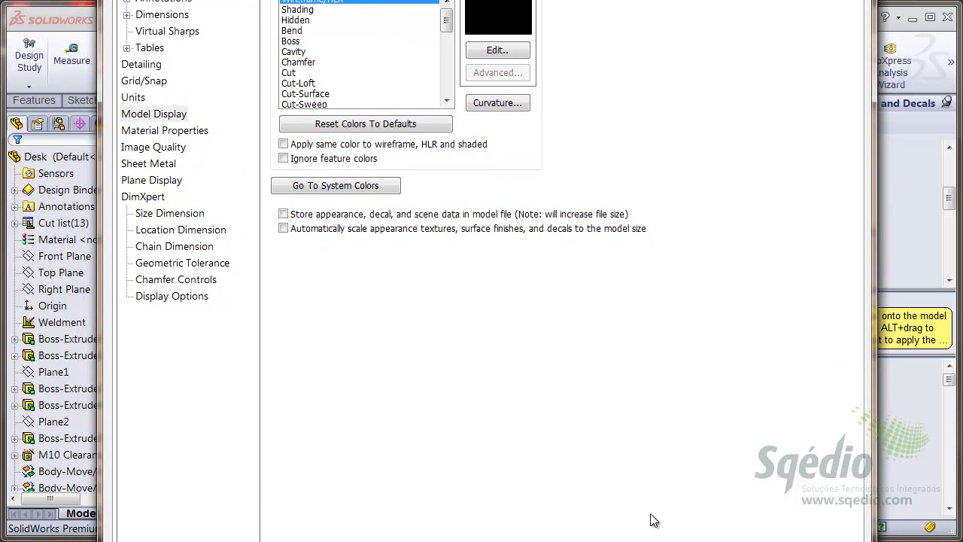
{"action": "key", "text": "Return"}
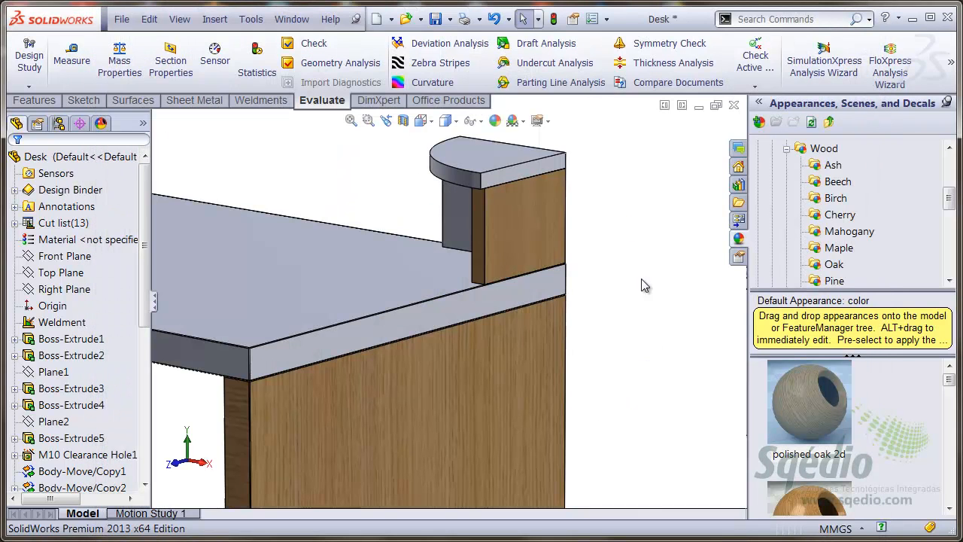
Step: Reapply the polished oak 2d appearance to the body of the large desk leg
{"action": "scroll", "coordinate": [547, 225], "scroll_direction": "down", "scroll_amount": 3}
{"action": "scroll", "coordinate": [598, 335], "scroll_direction": "up", "scroll_amount": 2}
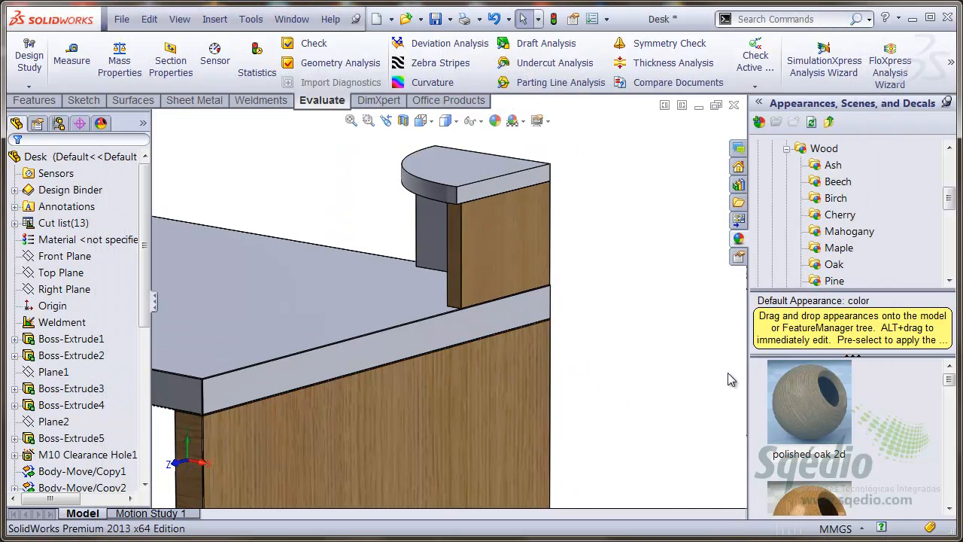
{"action": "left_click_drag", "start_coordinate": [799, 399], "coordinate": [492, 386]}
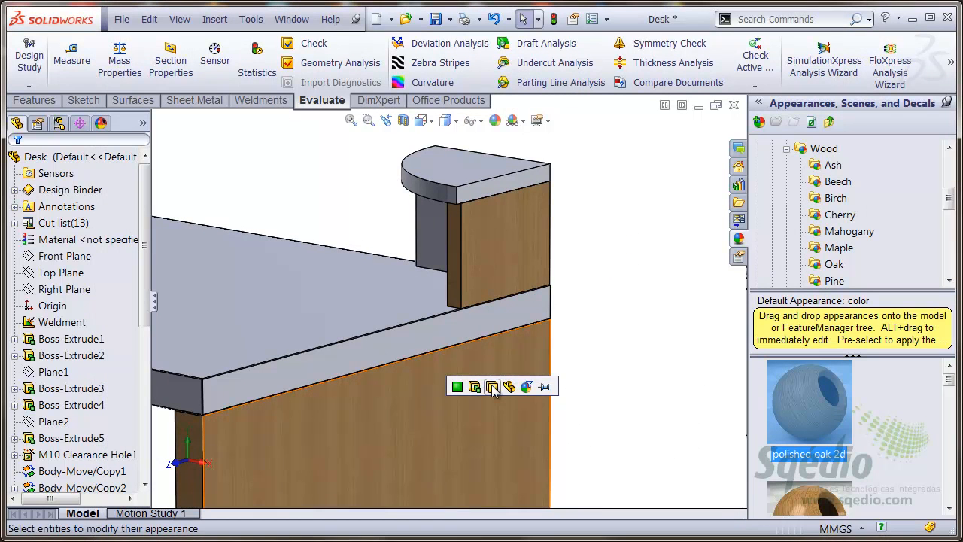
{"action": "left_click", "coordinate": [493, 386]}
Step: Reapply the polished oak 2d appearance to the small upright panel's body and compare its grain with the leg's
{"action": "scroll", "coordinate": [505, 323], "scroll_direction": "down", "scroll_amount": 2}
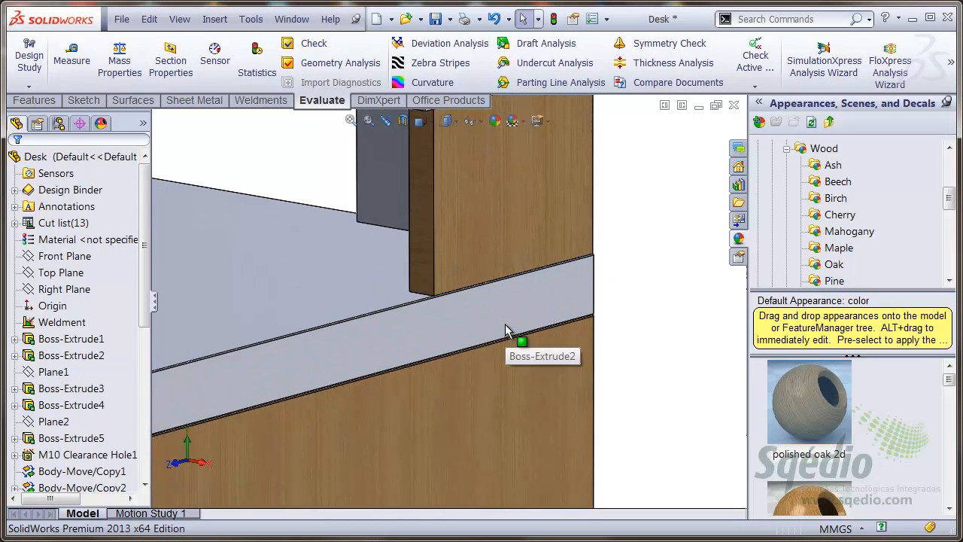
{"action": "left_click_drag", "start_coordinate": [761, 401], "coordinate": [561, 210]}
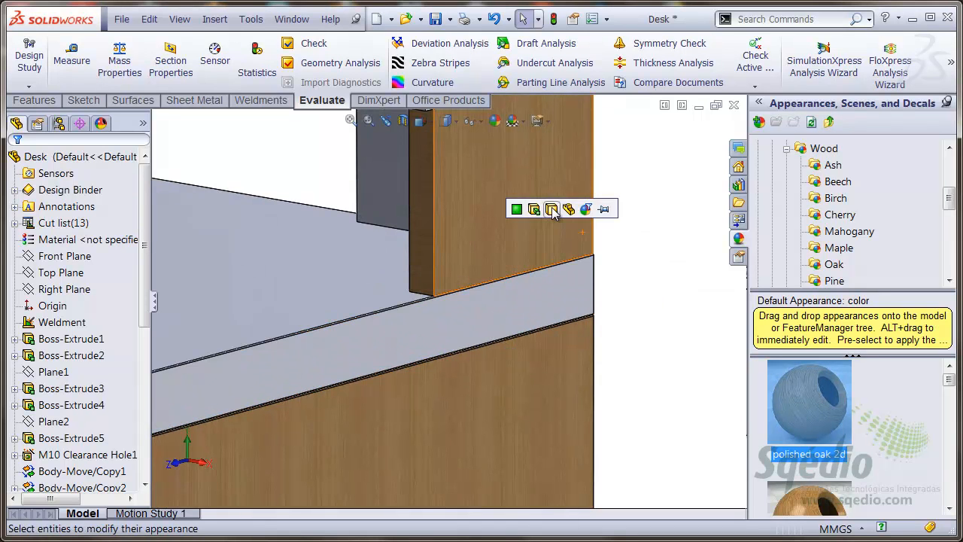
{"action": "scroll", "coordinate": [590, 281], "scroll_direction": "down", "scroll_amount": 3}
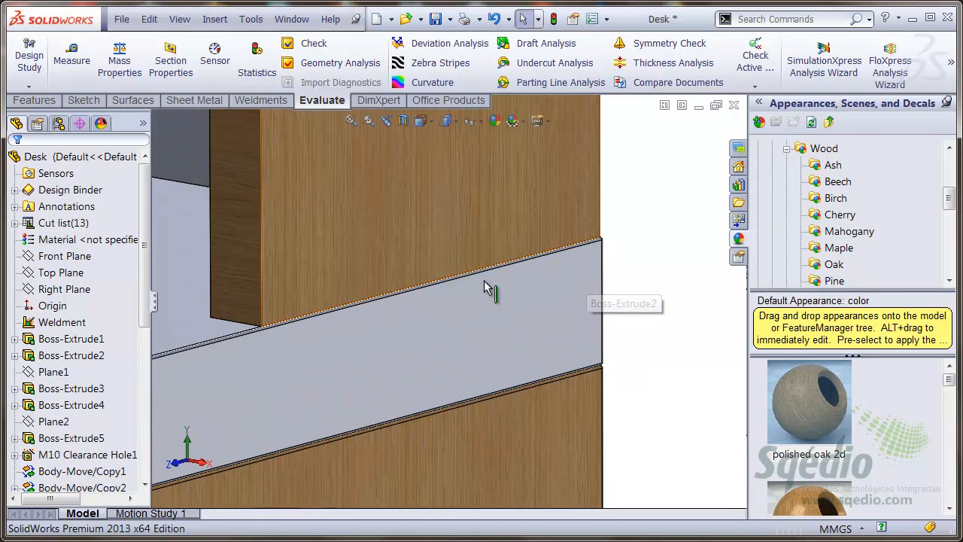
{"action": "scroll", "coordinate": [470, 361], "scroll_direction": "down", "scroll_amount": 3}
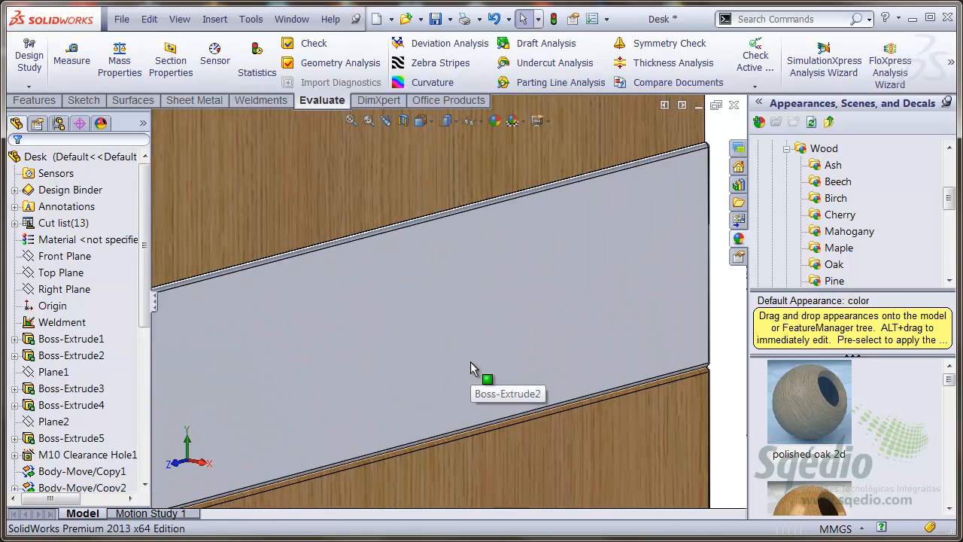
{"action": "scroll", "coordinate": [384, 329], "scroll_direction": "up", "scroll_amount": 5}
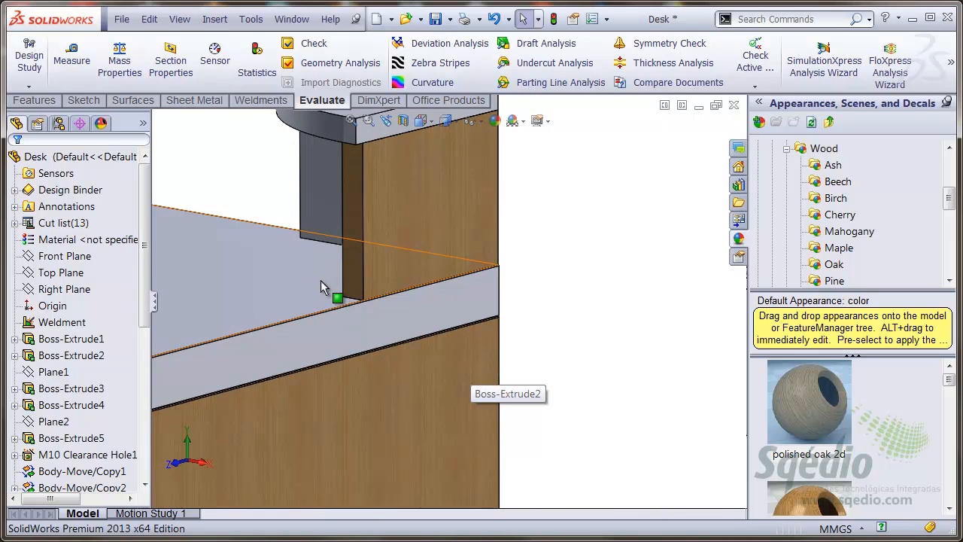
{"action": "scroll", "coordinate": [245, 181], "scroll_direction": "down", "scroll_amount": 1}
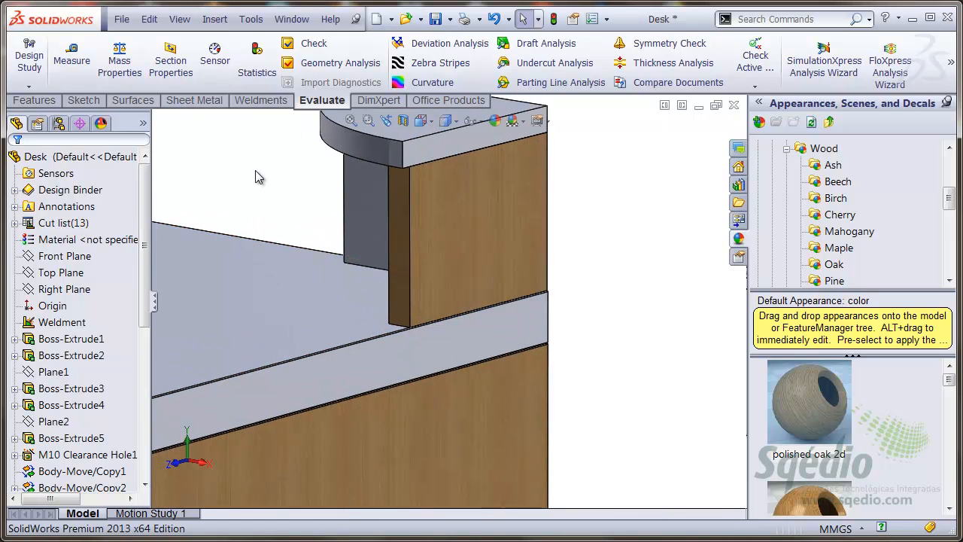
{"action": "scroll", "coordinate": [266, 178], "scroll_direction": "up", "scroll_amount": 2}
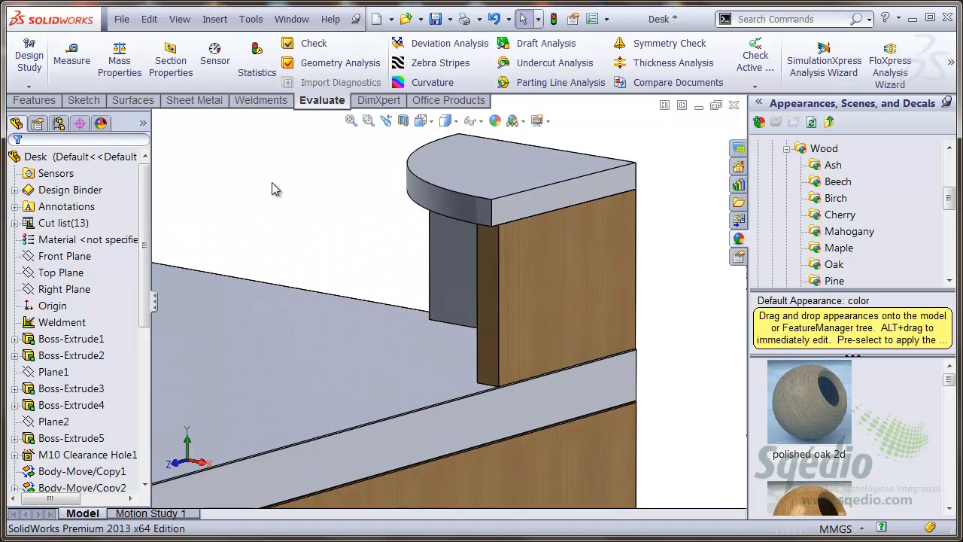
Step: Place polished oak 2d on the curved shelf's top face and keep the Appearance Target palette pinned with Body as the target
{"action": "left_click", "coordinate": [809, 407]}
{"action": "left_click_drag", "start_coordinate": [809, 406], "coordinate": [528, 179]}
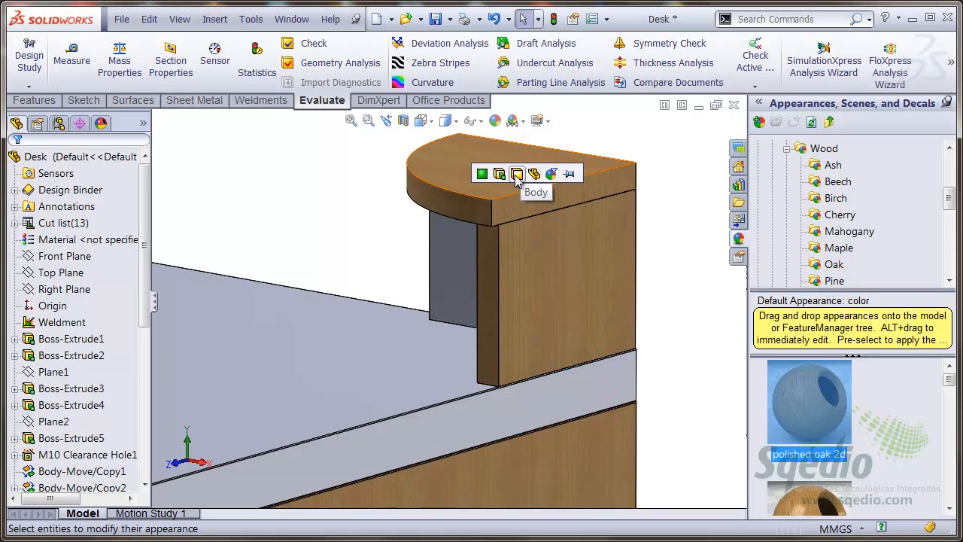
{"action": "left_click", "coordinate": [570, 175]}
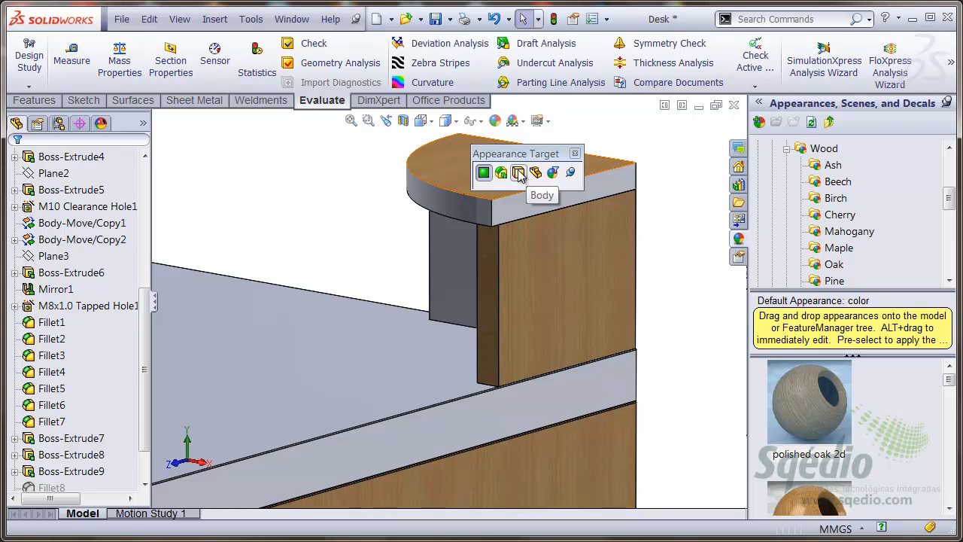
{"action": "left_click", "coordinate": [519, 174]}
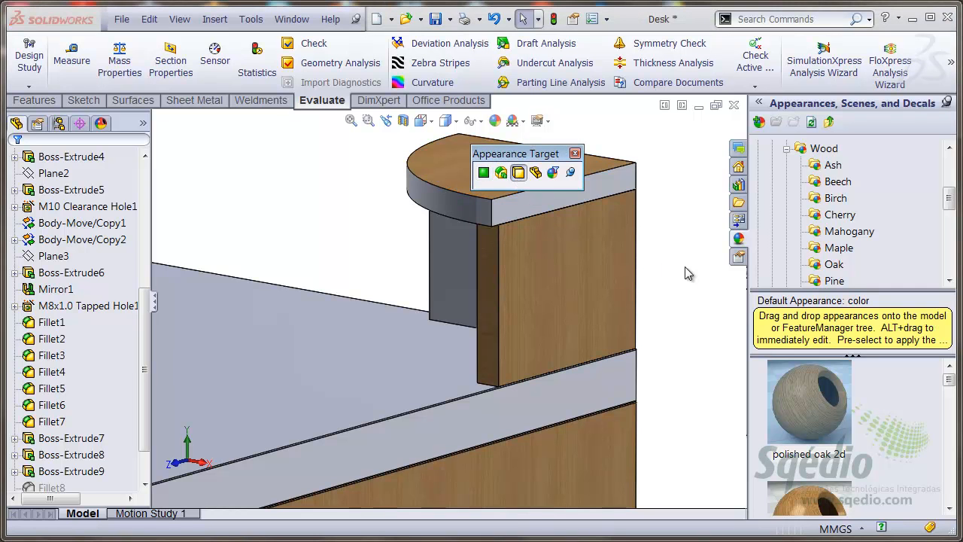
Step: Apply polished oak 2d to the whole curved shelf body and move the Appearance Target palette clear of the model
{"action": "left_click_drag", "start_coordinate": [817, 408], "coordinate": [440, 185]}
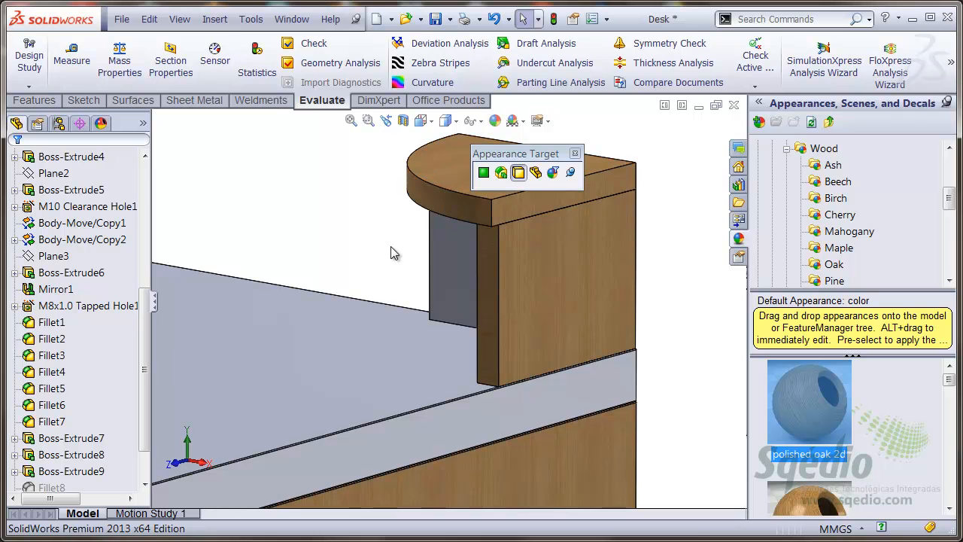
{"action": "scroll", "coordinate": [388, 260], "scroll_direction": "up", "scroll_amount": 2}
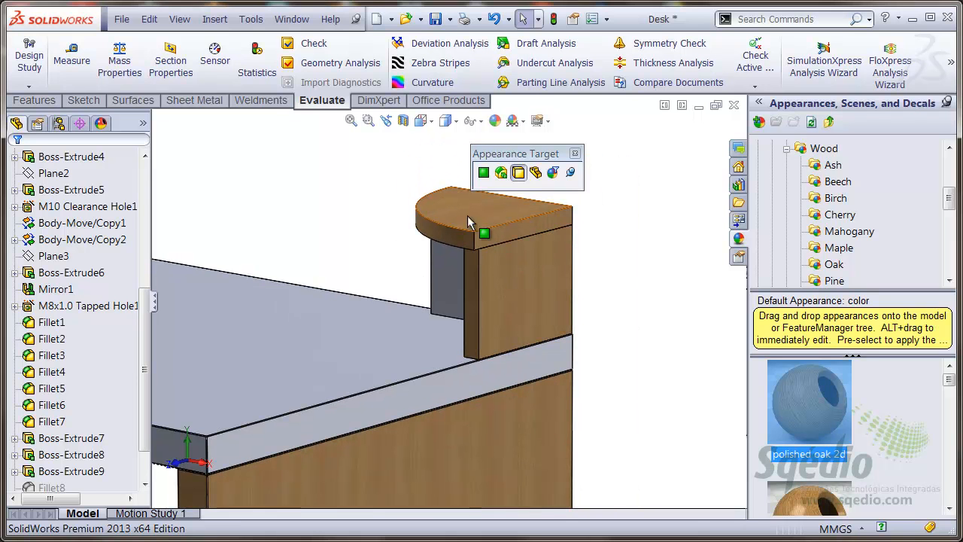
{"action": "left_click_drag", "start_coordinate": [529, 158], "coordinate": [661, 154]}
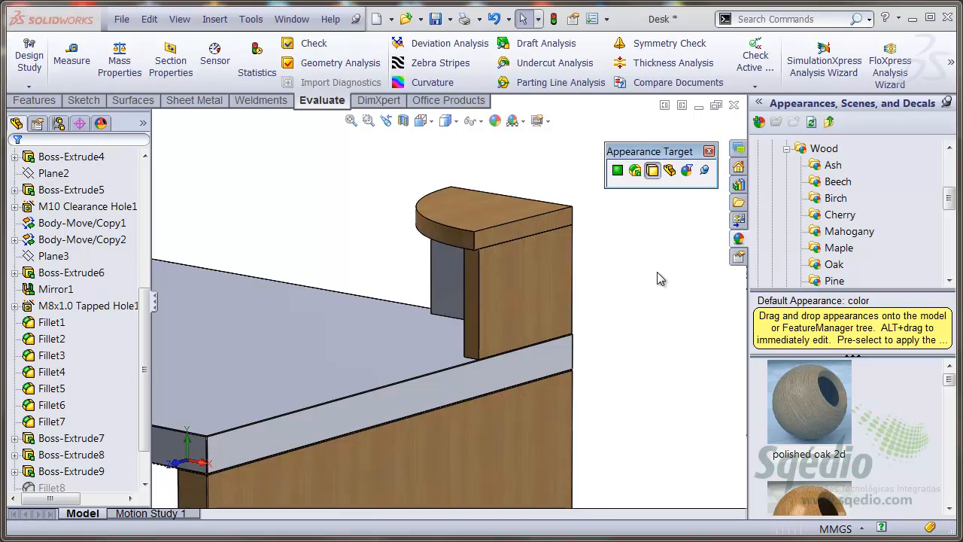
Step: Apply polished oak 2d to the body of the remaining small upright panel at the back under the curved shelf
{"action": "left_click_drag", "start_coordinate": [809, 403], "coordinate": [460, 284]}
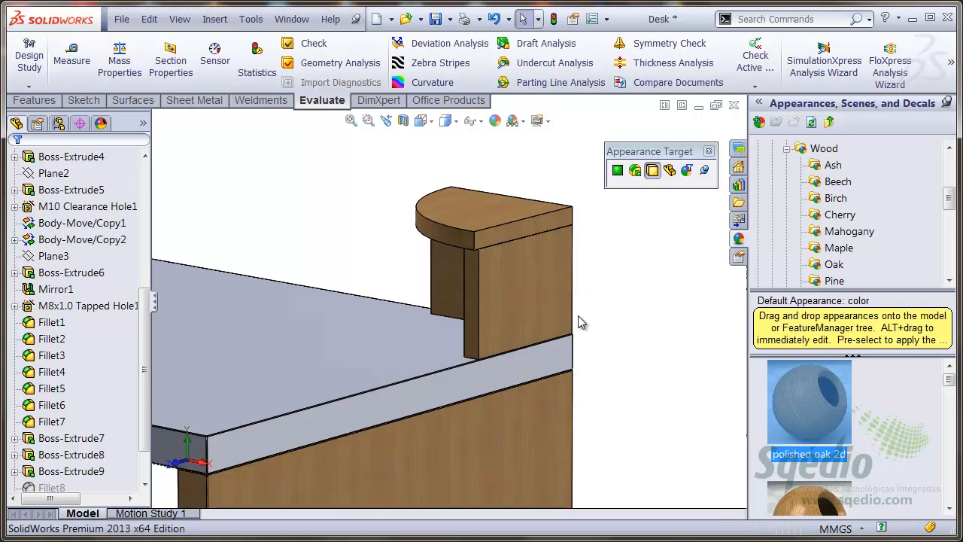
{"action": "scroll", "coordinate": [431, 377], "scroll_direction": "up", "scroll_amount": 3}
{"action": "scroll", "coordinate": [270, 441], "scroll_direction": "down", "scroll_amount": 2}
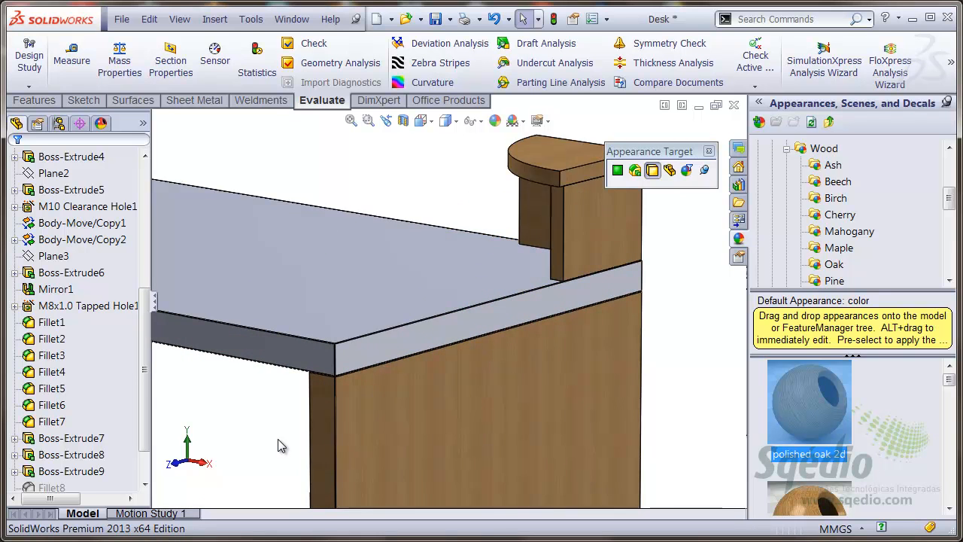
{"action": "scroll", "coordinate": [277, 444], "scroll_direction": "down", "scroll_amount": 1}
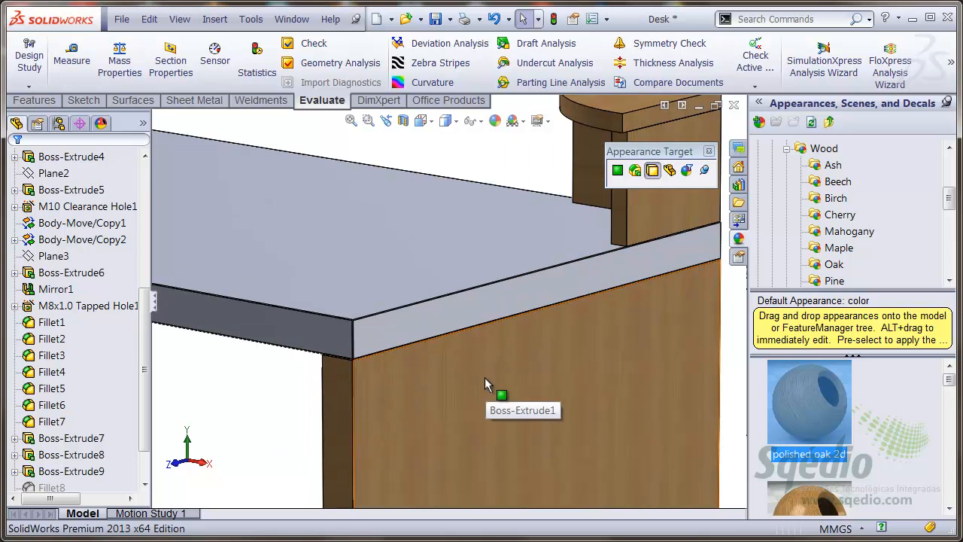
Step: Copy the large leg's oak appearance and paste it onto the body of the main desktop
{"action": "right_click", "coordinate": [462, 374]}
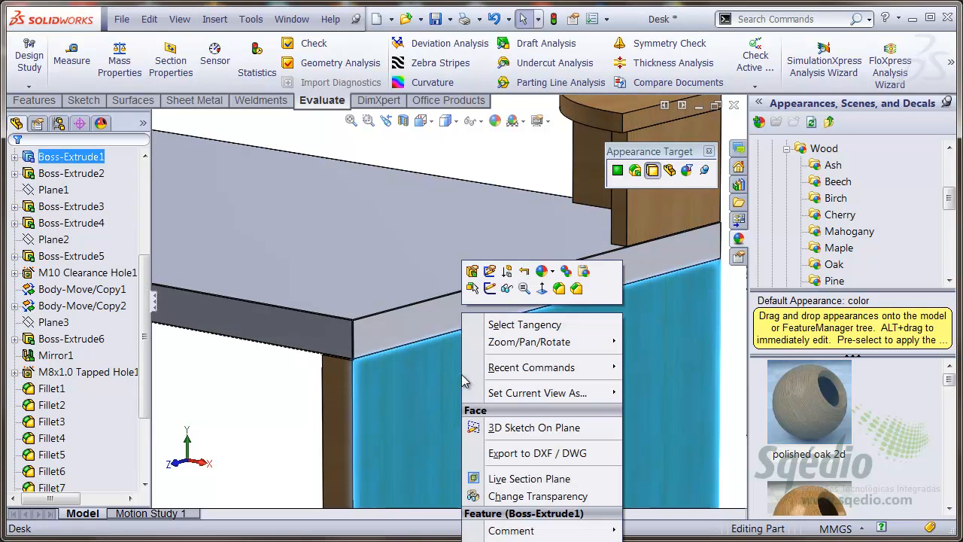
{"action": "mouse_move", "coordinate": [466, 376]}
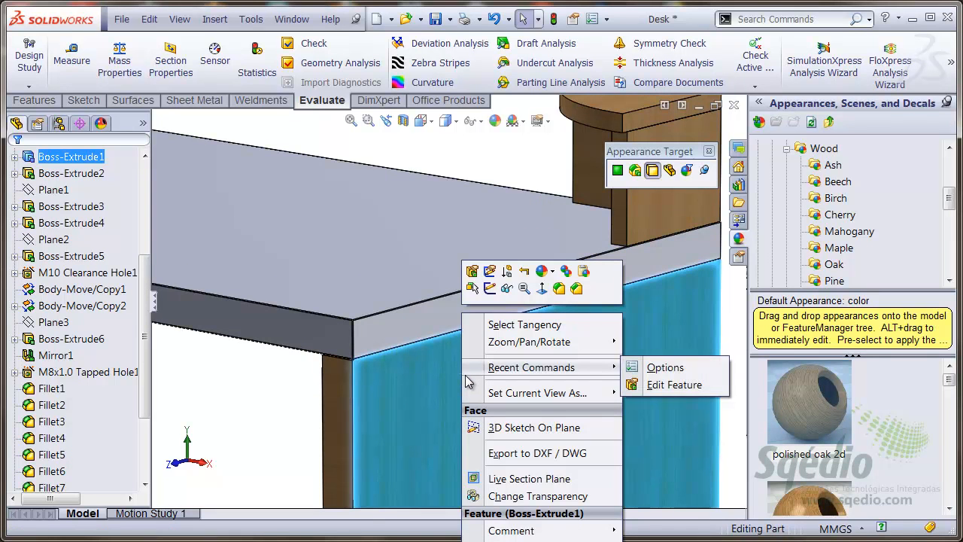
{"action": "left_click", "coordinate": [567, 271]}
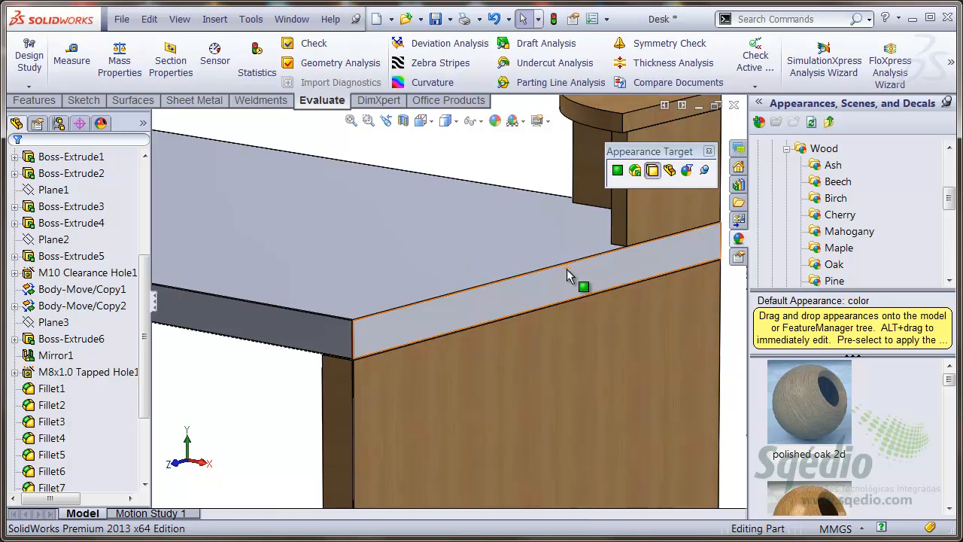
{"action": "right_click", "coordinate": [391, 216]}
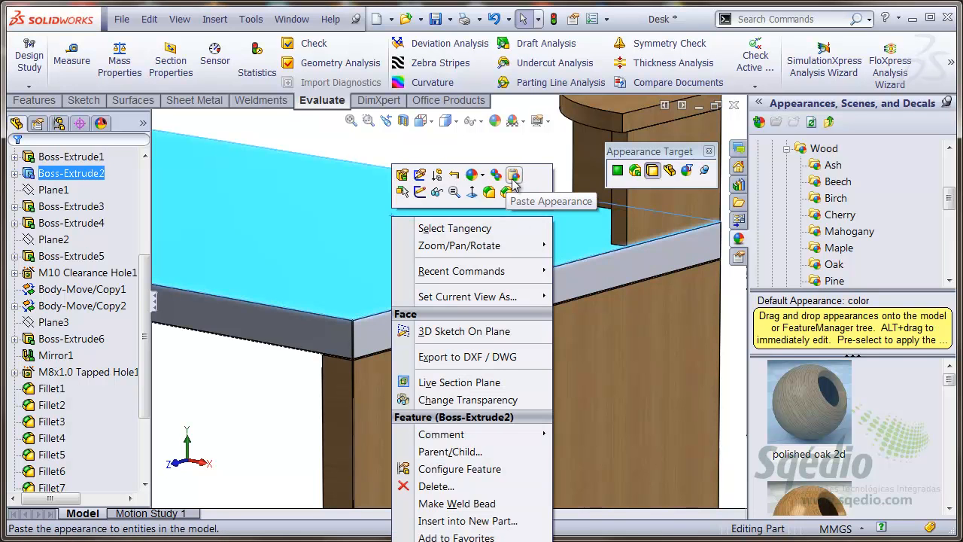
{"action": "left_click", "coordinate": [514, 177]}
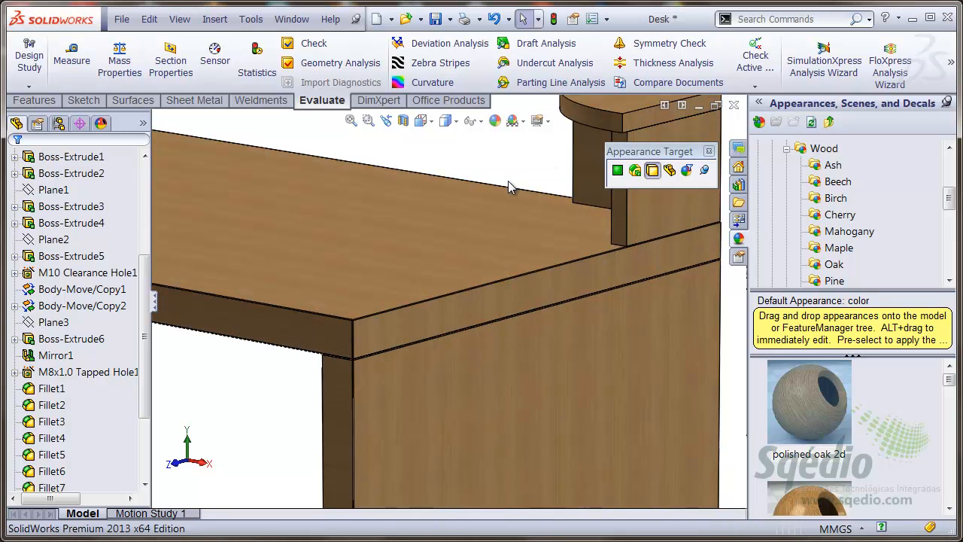
Step: Paste the copied oak appearance onto the body of the main desk's opposite large leg
{"action": "scroll", "coordinate": [333, 357], "scroll_direction": "up", "scroll_amount": 8}
{"action": "scroll", "coordinate": [314, 353], "scroll_direction": "down", "scroll_amount": 3}
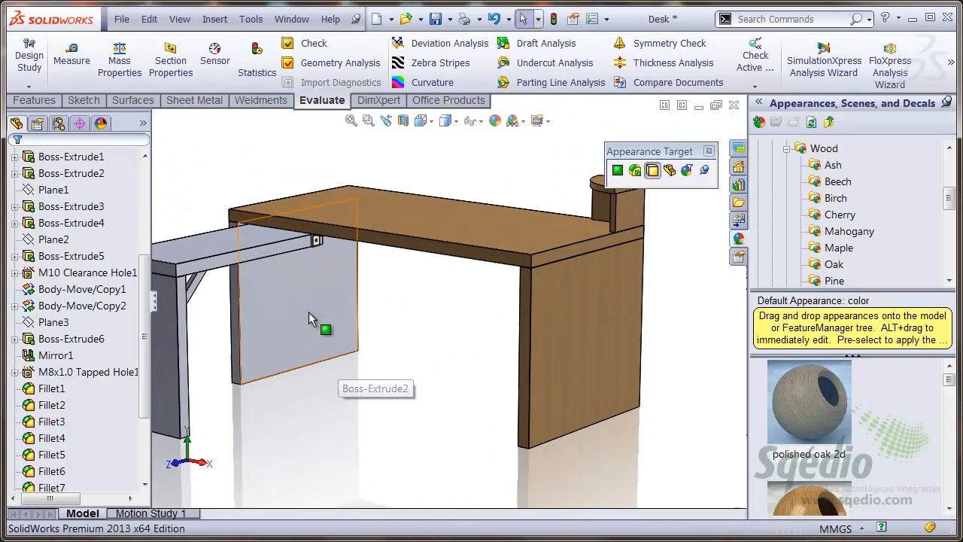
{"action": "right_click", "coordinate": [321, 324]}
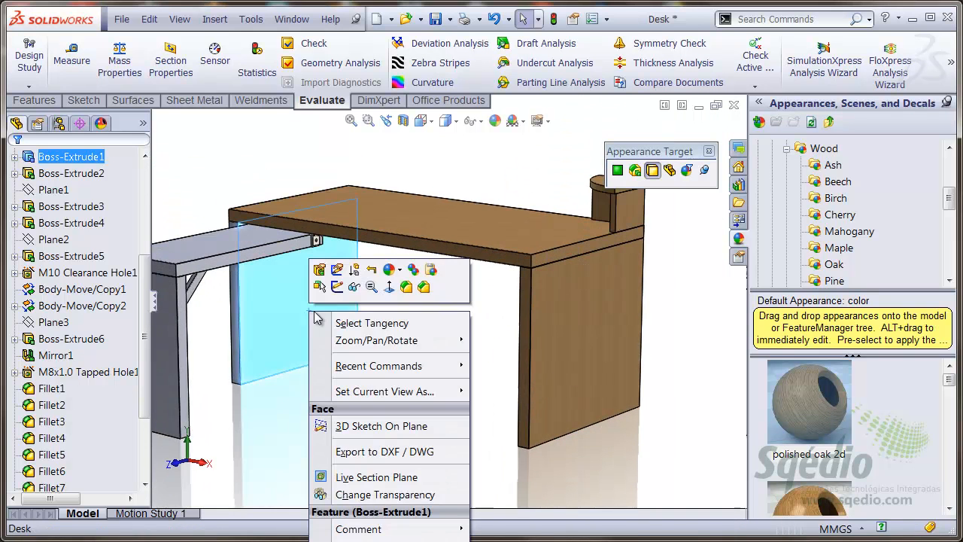
{"action": "left_click", "coordinate": [431, 271]}
Step: Paste the copied oak appearance onto the bodies of the side desk's top and its leg
{"action": "right_click", "coordinate": [235, 247]}
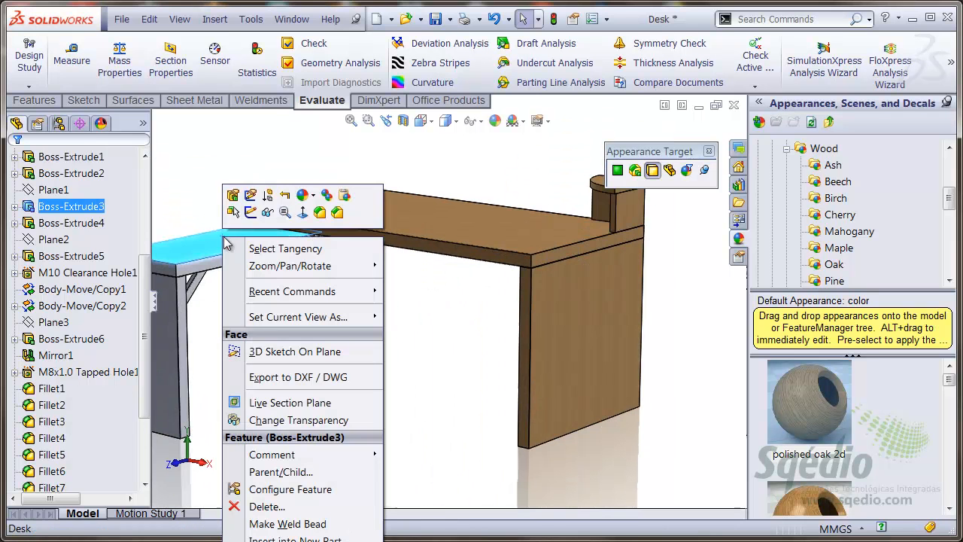
{"action": "left_click", "coordinate": [337, 212]}
{"action": "middle_click_drag", "start_coordinate": [329, 210], "coordinate": [299, 324]}
{"action": "right_click", "coordinate": [301, 322]}
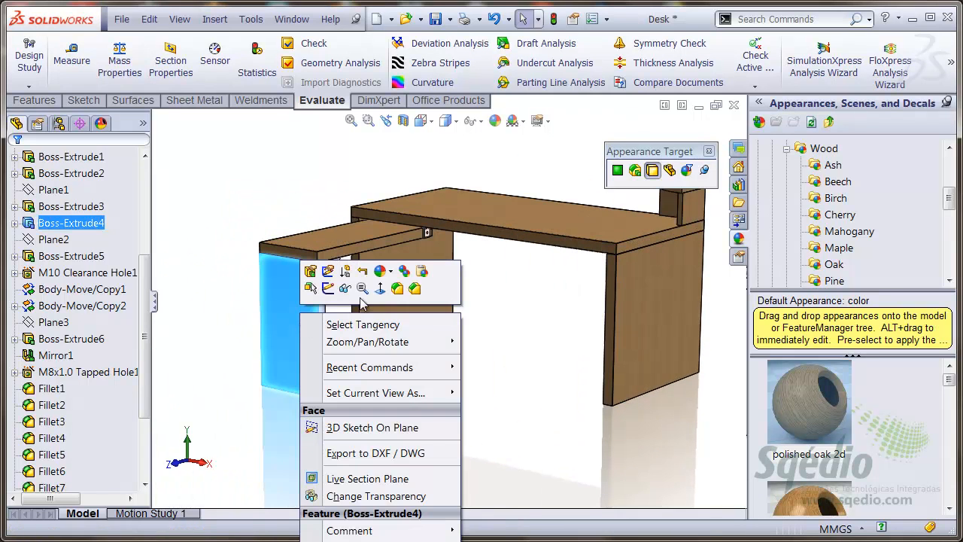
{"action": "left_click", "coordinate": [421, 271]}
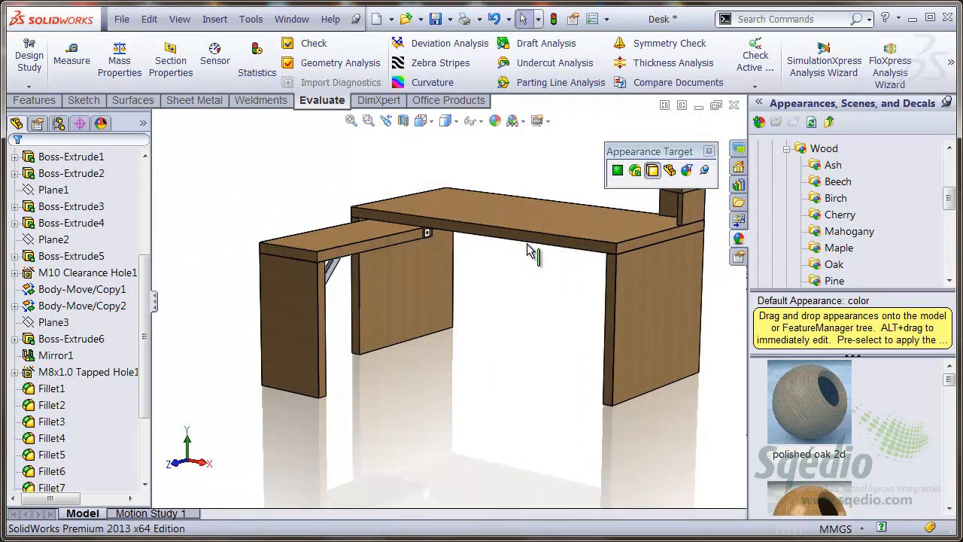
Step: Return to the 01_Appearances assembly showing the whole office desk
{"action": "scroll", "coordinate": [561, 224], "scroll_direction": "down", "scroll_amount": 2}
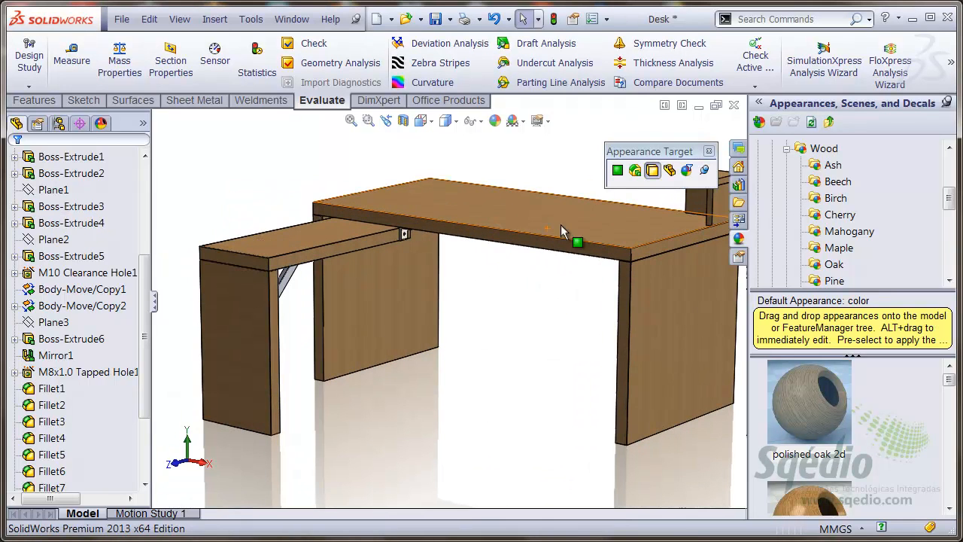
{"action": "left_click", "coordinate": [653, 170]}
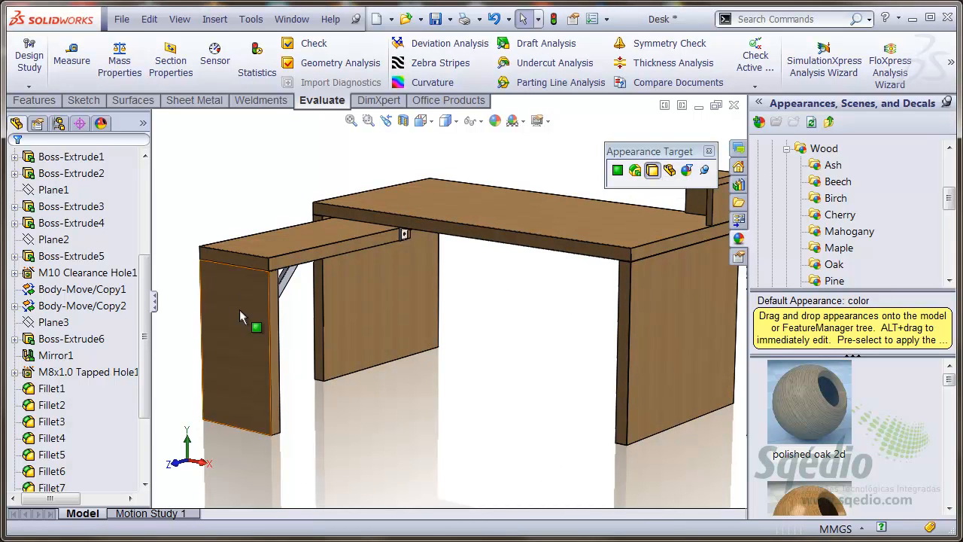
{"action": "key", "text": "f"}
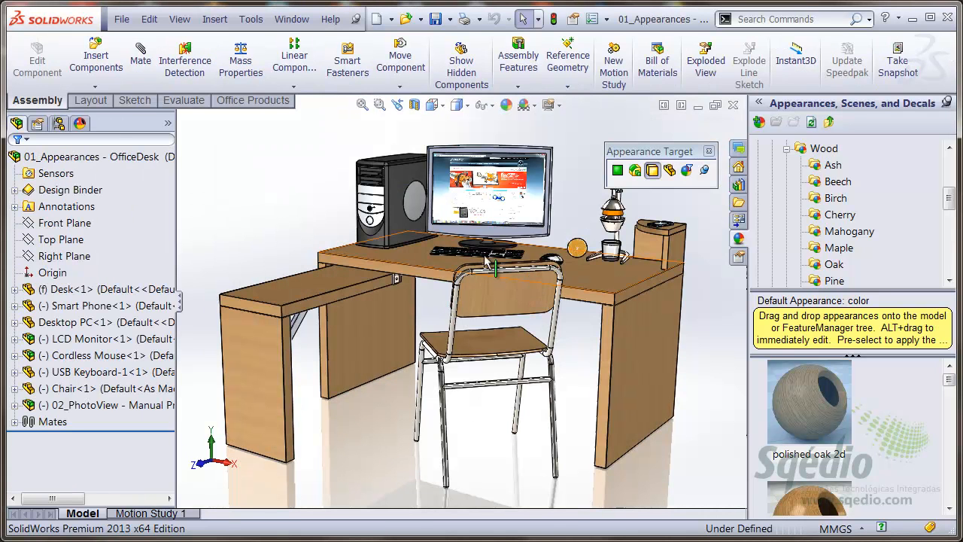
Step: Copy the desktop PC case's appearance and paste it onto the body of the LCD screen's frame
{"action": "scroll", "coordinate": [437, 188], "scroll_direction": "up", "scroll_amount": 4}
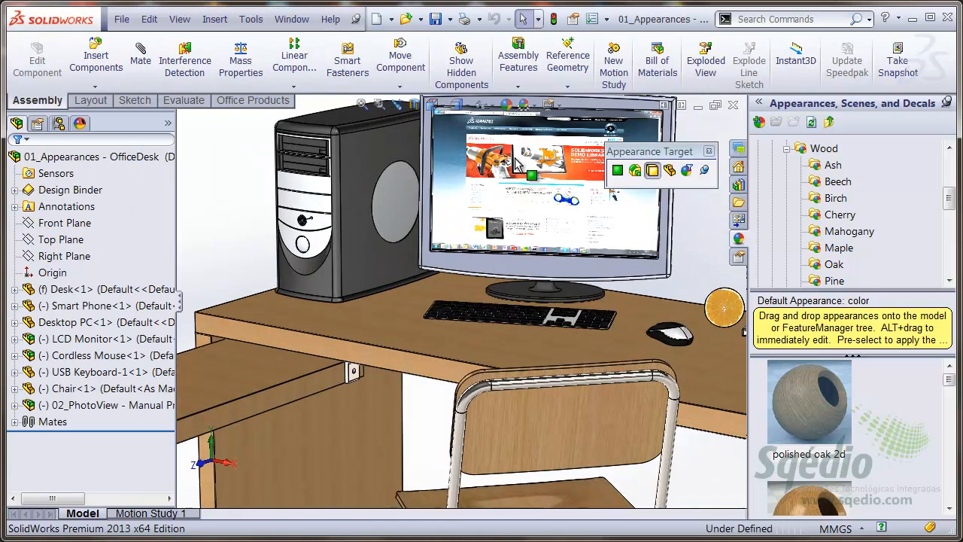
{"action": "left_click", "coordinate": [371, 253]}
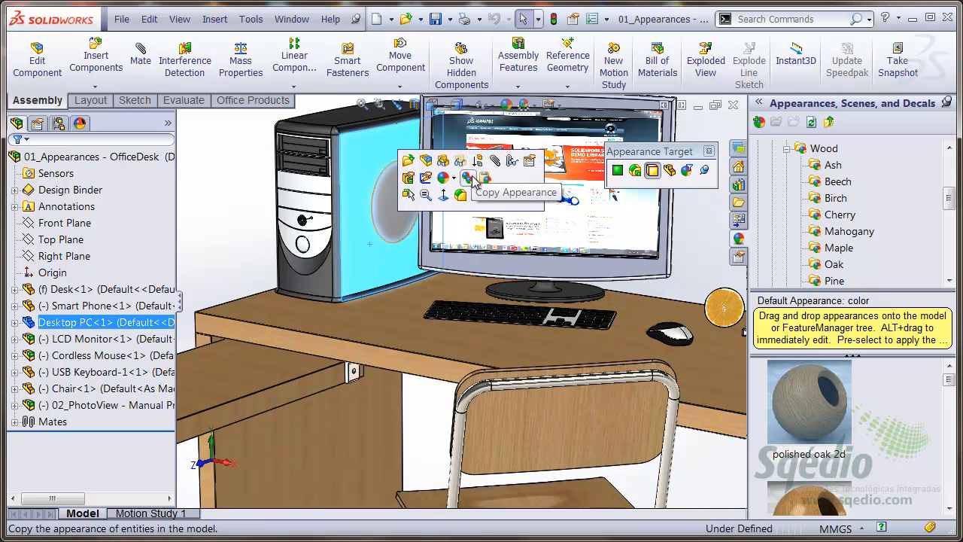
{"action": "left_click", "coordinate": [495, 270]}
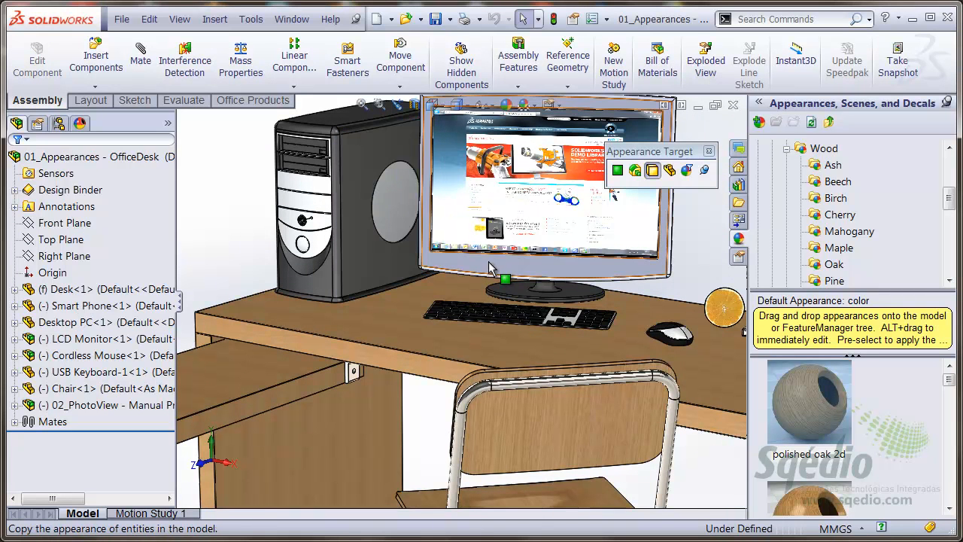
{"action": "right_click", "coordinate": [491, 265]}
{"action": "left_click", "coordinate": [577, 217]}
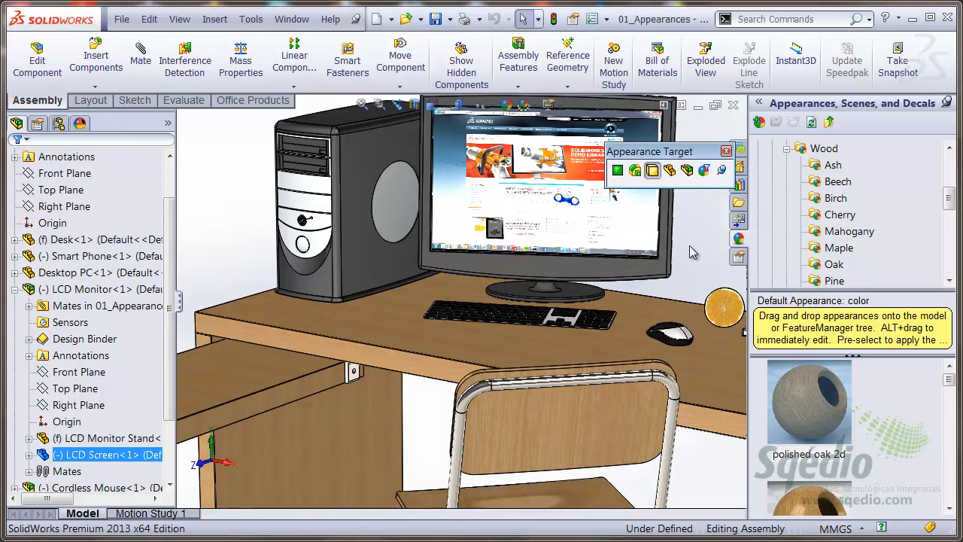
Step: Unpin the Appearance Target palette and bring the whole desk assembly into view
{"action": "scroll", "coordinate": [652, 241], "scroll_direction": "up", "scroll_amount": 1}
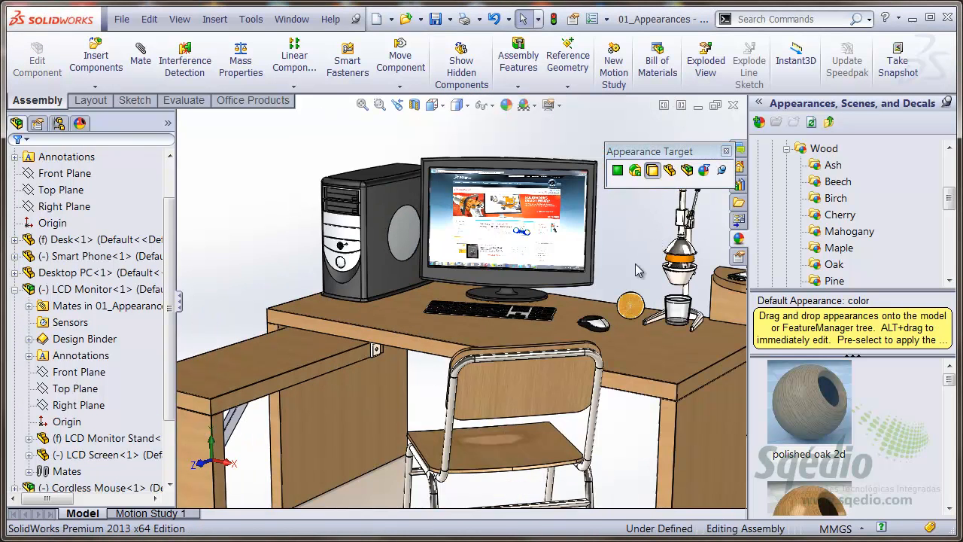
{"action": "scroll", "coordinate": [617, 316], "scroll_direction": "up", "scroll_amount": 3}
{"action": "scroll", "coordinate": [572, 361], "scroll_direction": "down", "scroll_amount": 1}
{"action": "middle_click_drag", "start_coordinate": [448, 431], "coordinate": [452, 412], "text": "ctrl"}
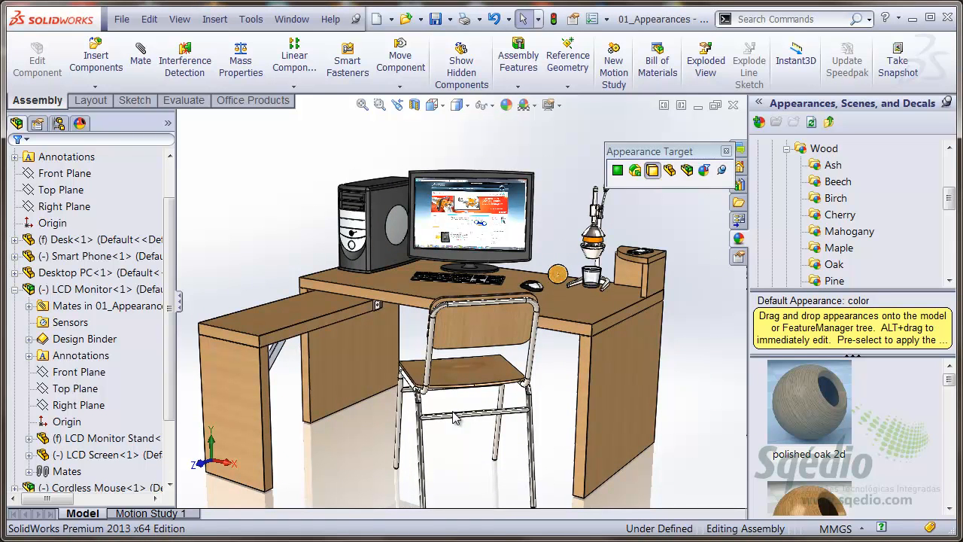
{"action": "left_click", "coordinate": [720, 170]}
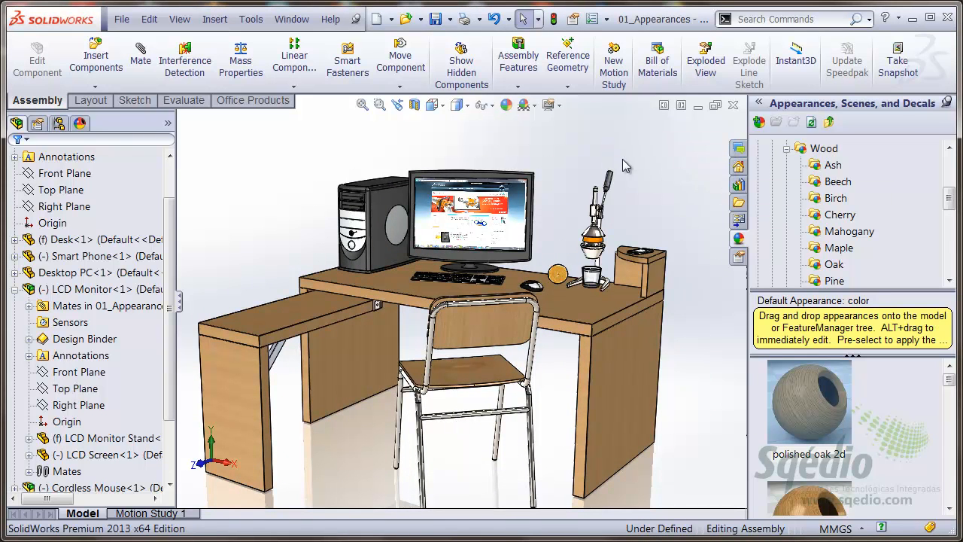
{"action": "scroll", "coordinate": [391, 425], "scroll_direction": "down", "scroll_amount": 1}
{"action": "scroll", "coordinate": [421, 324], "scroll_direction": "down", "scroll_amount": 1}
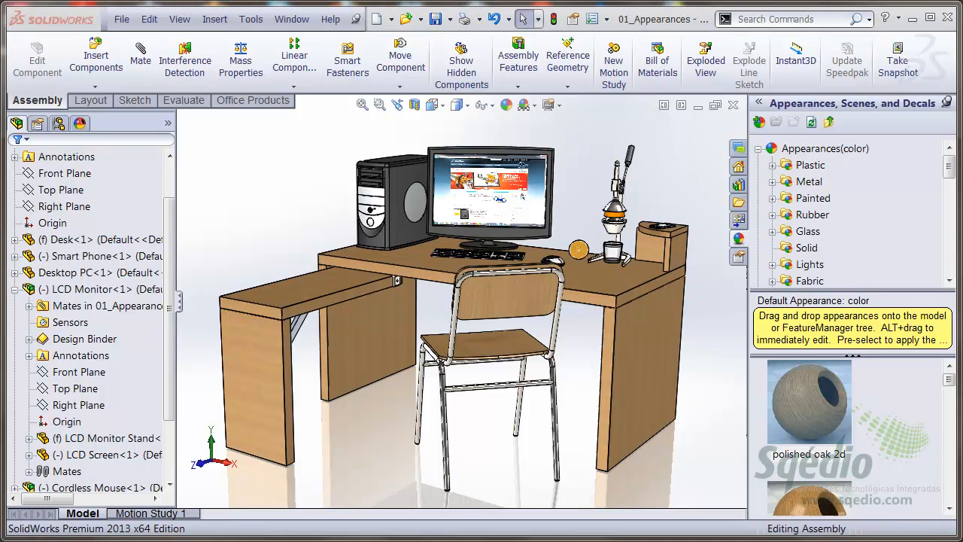
Step: Activate the PhotoView 360 add-in for the current session
{"action": "left_click_drag", "start_coordinate": [808, 399], "coordinate": [368, 222]}
{"action": "left_click", "coordinate": [251, 19]}
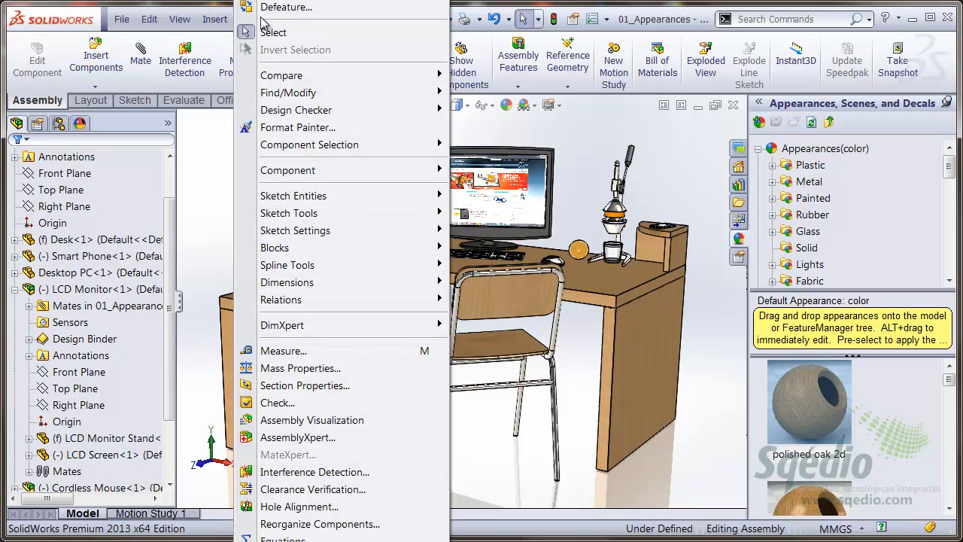
{"action": "left_click", "coordinate": [283, 541]}
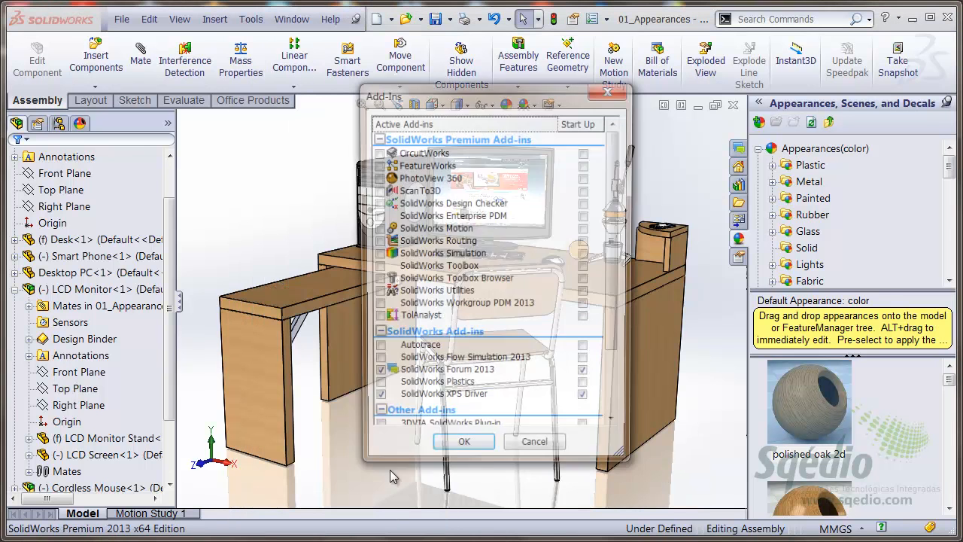
{"action": "left_click", "coordinate": [376, 177]}
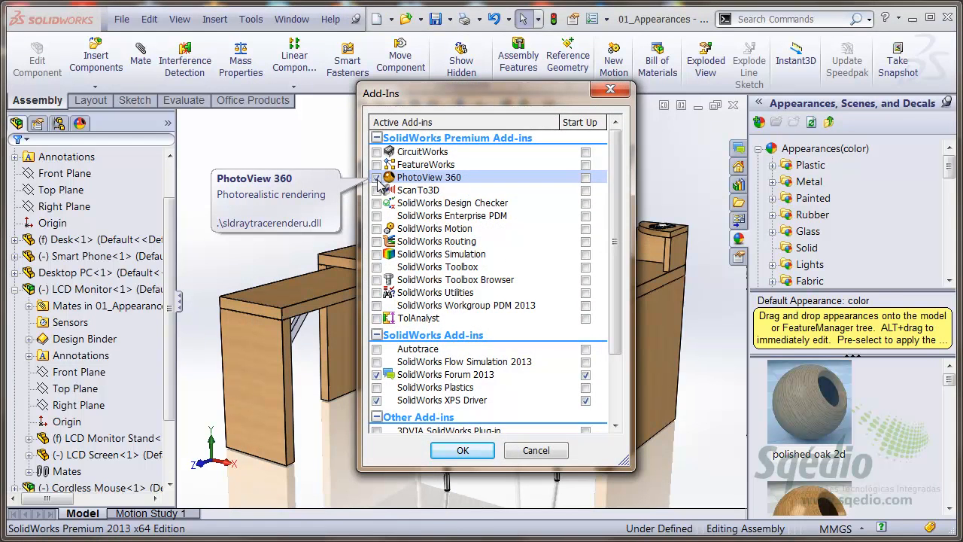
{"action": "left_click", "coordinate": [462, 450]}
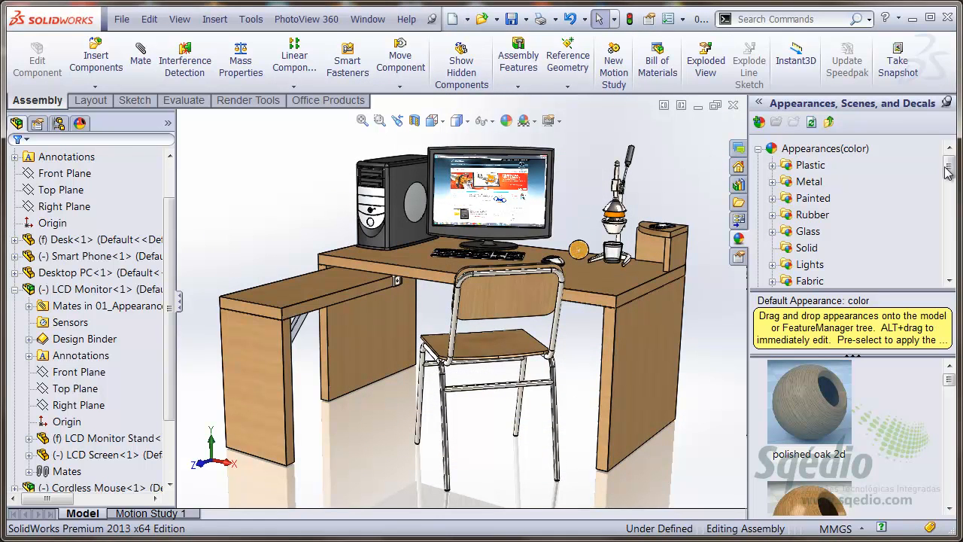
Step: Browse the Wax appearances in the Plastic category of the appearance library
{"action": "left_click", "coordinate": [772, 165]}
{"action": "left_click_drag", "start_coordinate": [949, 169], "coordinate": [952, 187]}
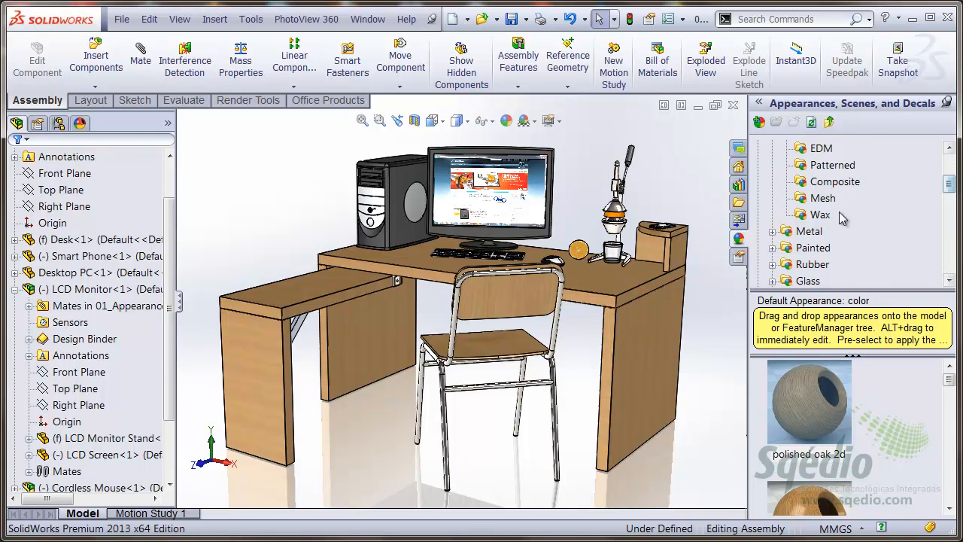
{"action": "left_click", "coordinate": [828, 218]}
{"action": "left_click_drag", "start_coordinate": [951, 382], "coordinate": [944, 310]}
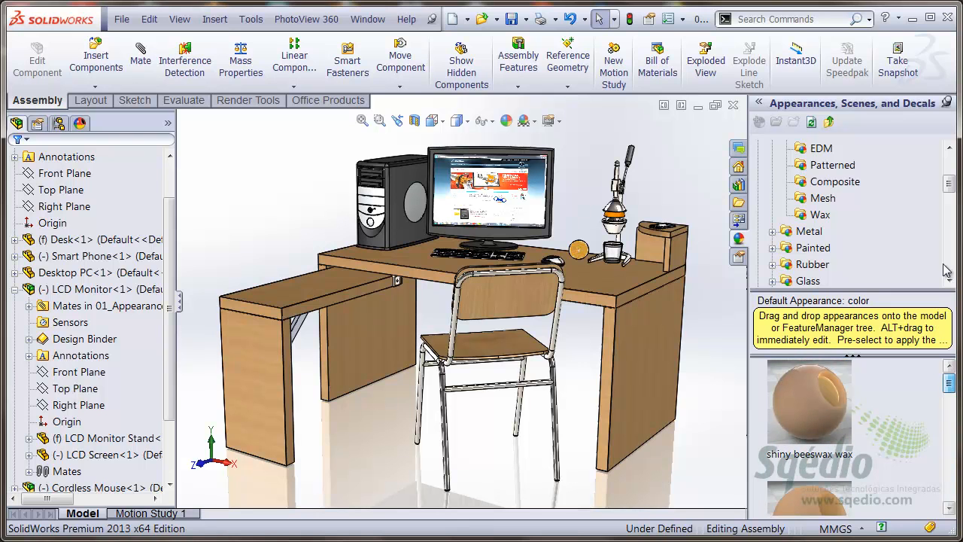
Step: Display the Liquid appearances in the library and switch the model to the saved Juicer view
{"action": "left_click_drag", "start_coordinate": [949, 188], "coordinate": [952, 253]}
{"action": "left_click", "coordinate": [824, 231]}
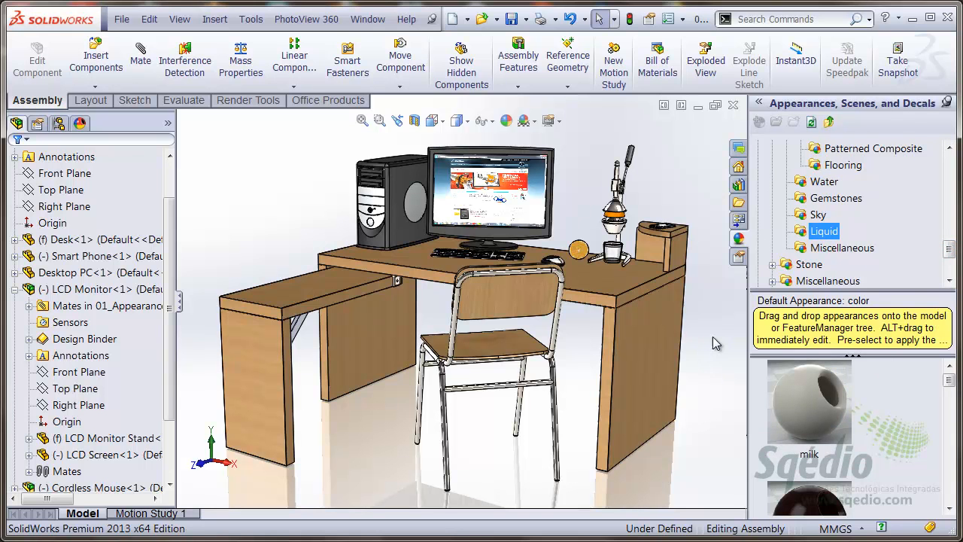
{"action": "key", "text": "space"}
{"action": "left_click", "coordinate": [761, 465]}
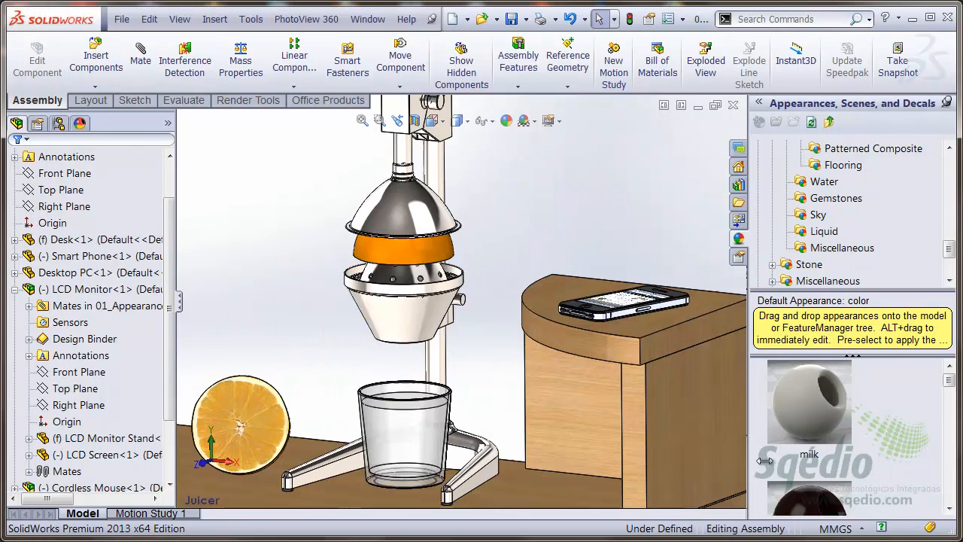
Step: Apply the red wine appearance to the body of the liquid in the juicer's glass
{"action": "left_click_drag", "start_coordinate": [950, 381], "coordinate": [961, 407]}
{"action": "left_click_drag", "start_coordinate": [844, 423], "coordinate": [405, 396]}
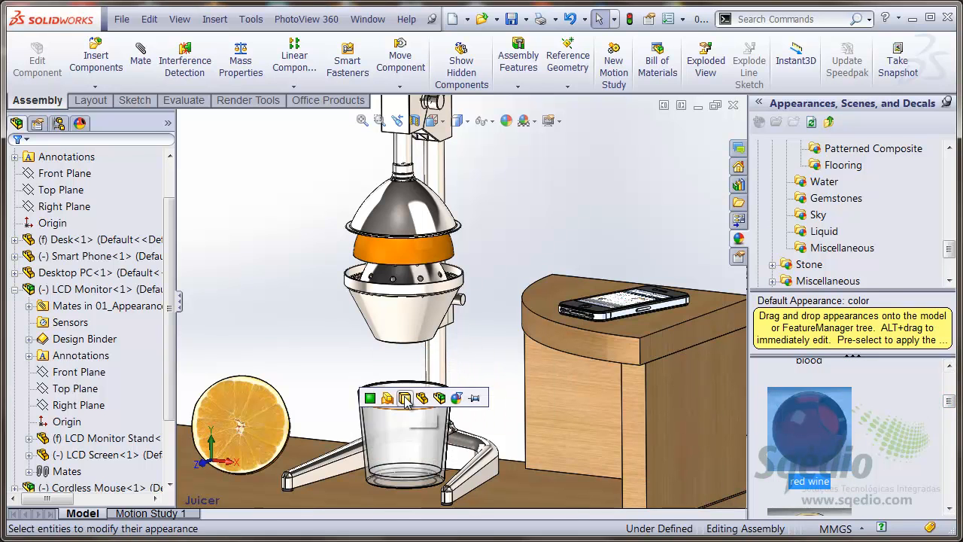
Step: Apply the milk appearance to the body of the liquid in the juicer's glass
{"action": "scroll", "coordinate": [819, 451], "scroll_direction": "up", "scroll_amount": 4}
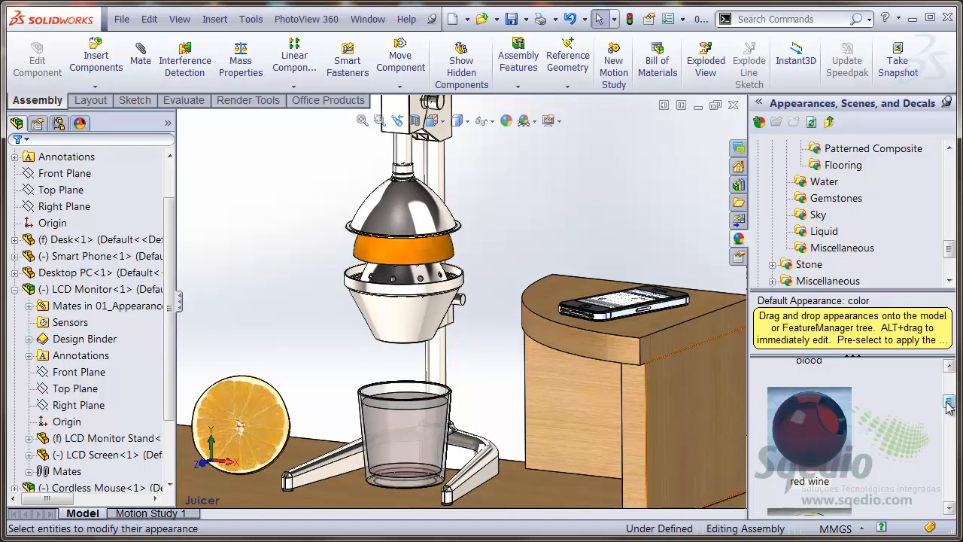
{"action": "left_click_drag", "start_coordinate": [809, 407], "coordinate": [399, 402]}
{"action": "left_click", "coordinate": [406, 398]}
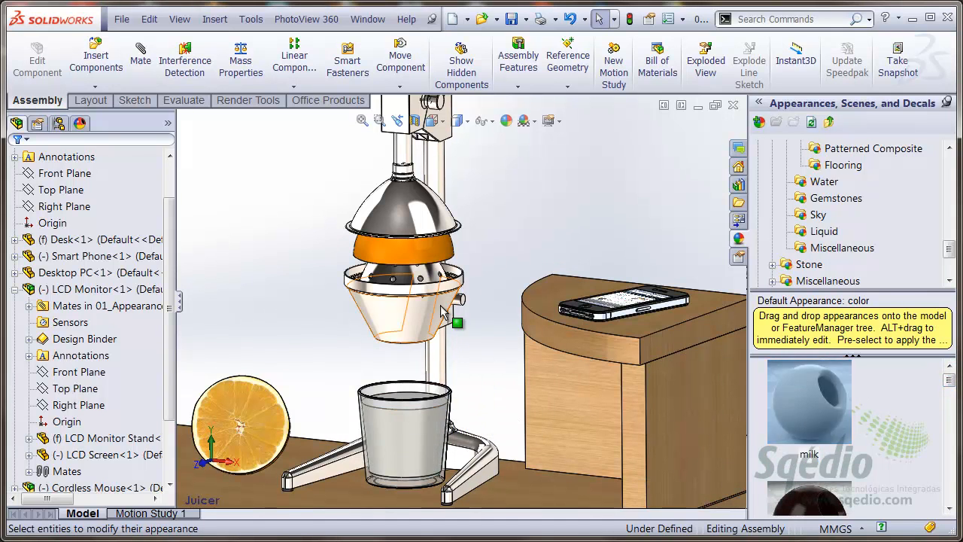
Step: Open the PhotoView 360 preview window for the juicer view and move it clear of the model
{"action": "left_click", "coordinate": [306, 18]}
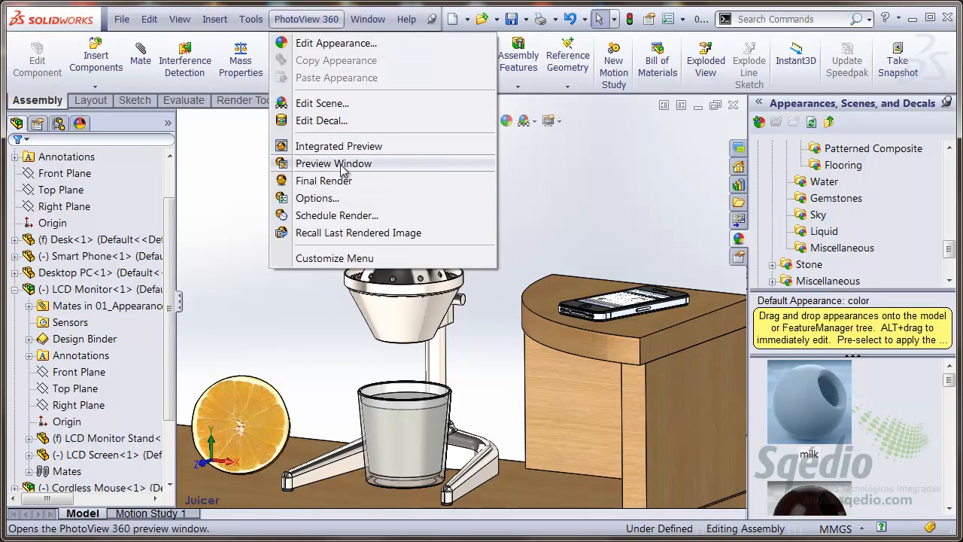
{"action": "left_click", "coordinate": [394, 170]}
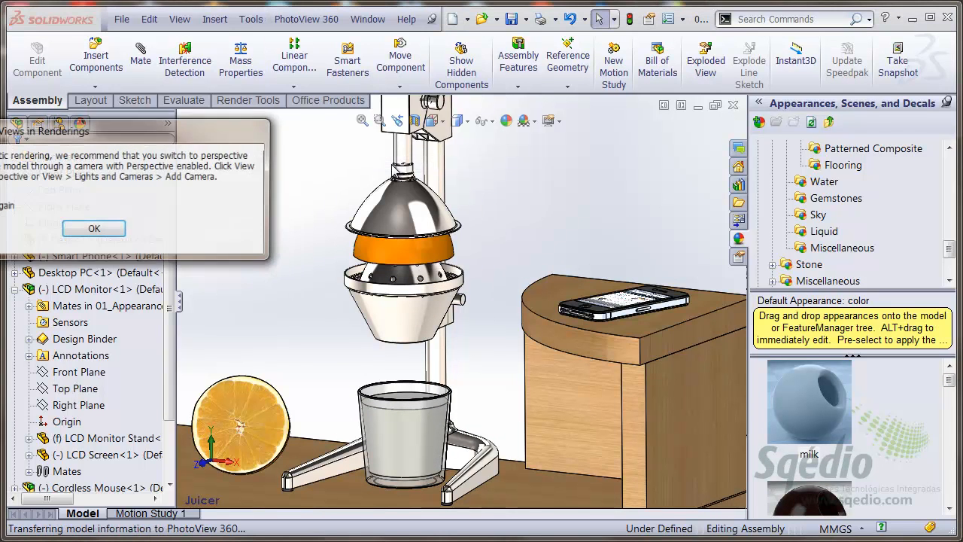
{"action": "left_click", "coordinate": [104, 238]}
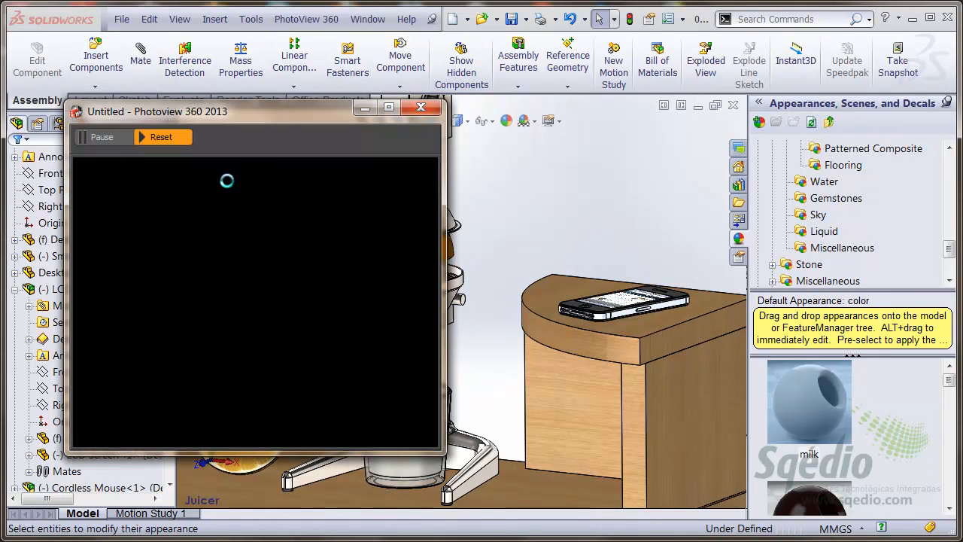
{"action": "left_click_drag", "start_coordinate": [298, 112], "coordinate": [265, 73]}
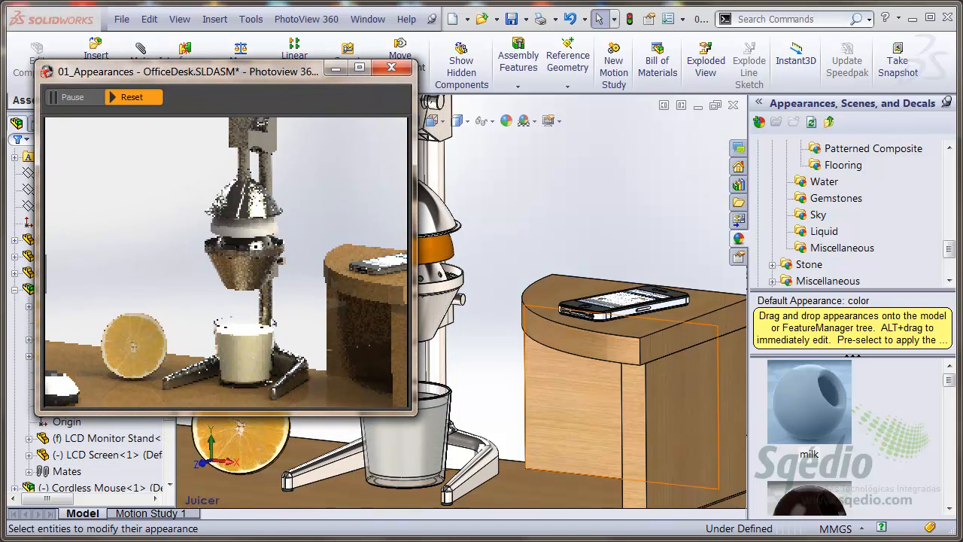
Step: Apply the orange juice appearance to the body of the liquid in the juicer's glass, keeping the glass clear of the preview window
{"action": "left_click_drag", "start_coordinate": [949, 380], "coordinate": [950, 472]}
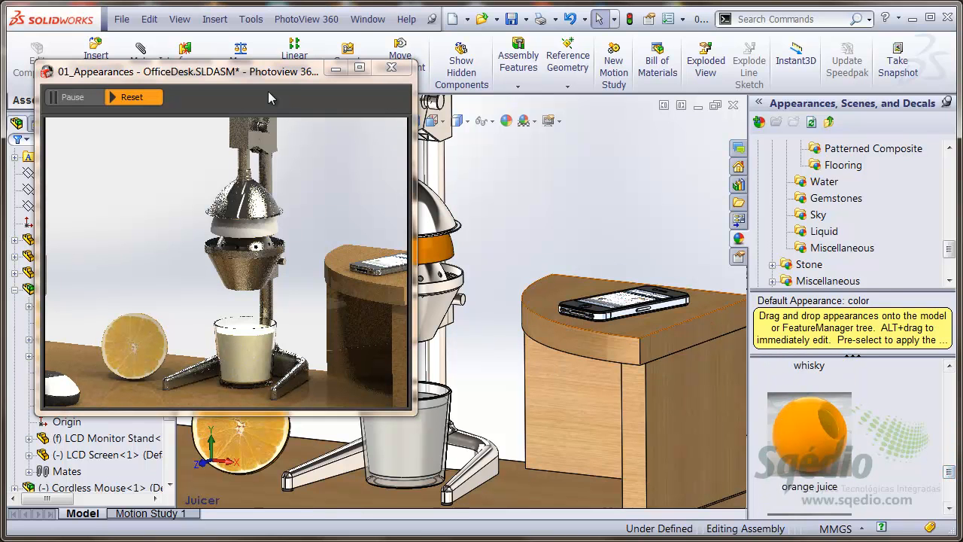
{"action": "left_click_drag", "start_coordinate": [275, 78], "coordinate": [217, 65]}
{"action": "left_click_drag", "start_coordinate": [777, 417], "coordinate": [401, 396]}
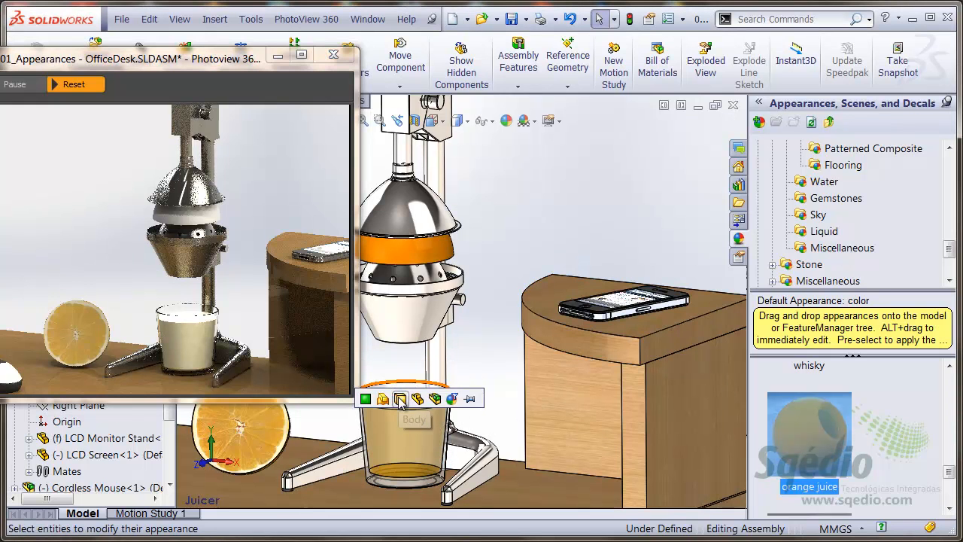
{"action": "left_click", "coordinate": [400, 400]}
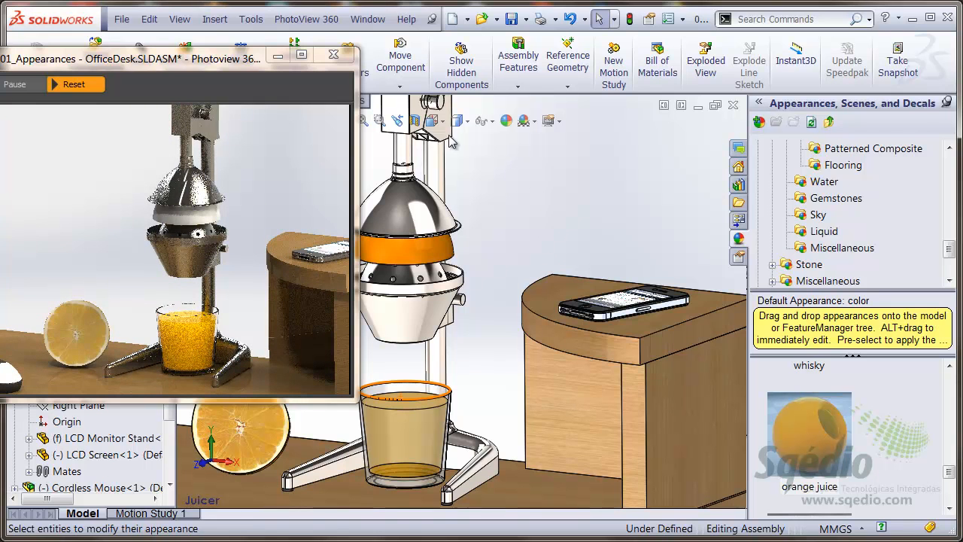
{"action": "left_click_drag", "start_coordinate": [205, 61], "coordinate": [231, 68]}
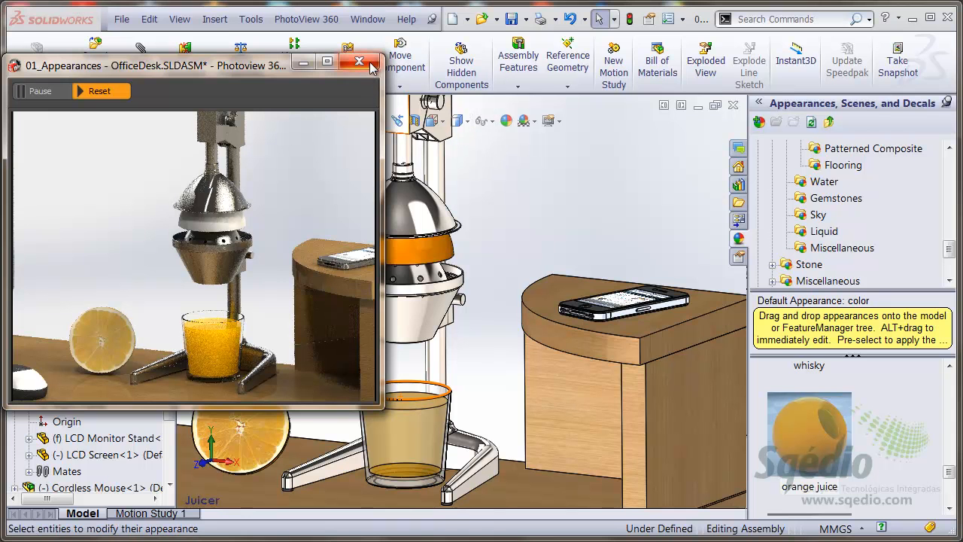
Step: Hide the metal press dome SW-1013 that covers the orange half in the juicer
{"action": "scroll", "coordinate": [413, 214], "scroll_direction": "down", "scroll_amount": 3}
{"action": "scroll", "coordinate": [422, 218], "scroll_direction": "down", "scroll_amount": 5}
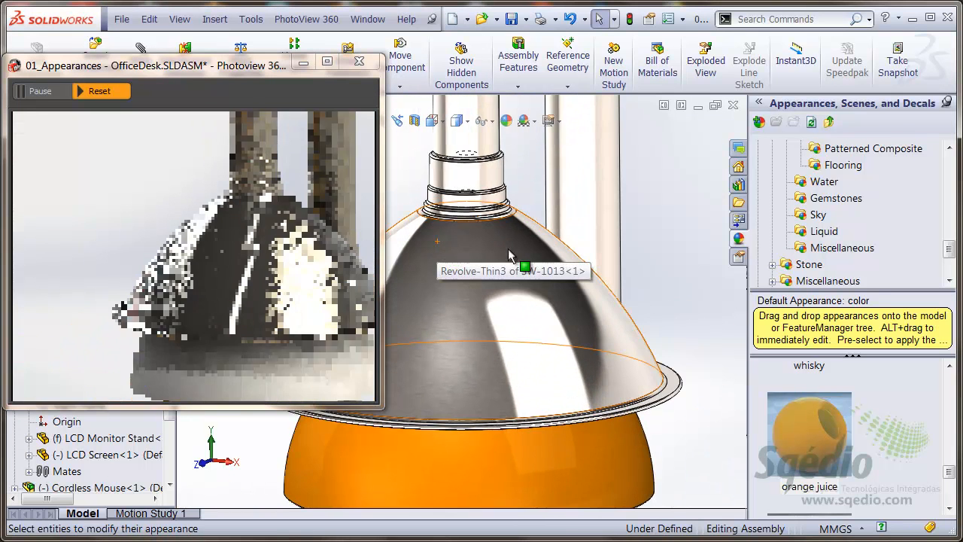
{"action": "scroll", "coordinate": [584, 368], "scroll_direction": "down", "scroll_amount": 2}
{"action": "middle_click_drag", "start_coordinate": [586, 358], "coordinate": [612, 329], "text": "ctrl"}
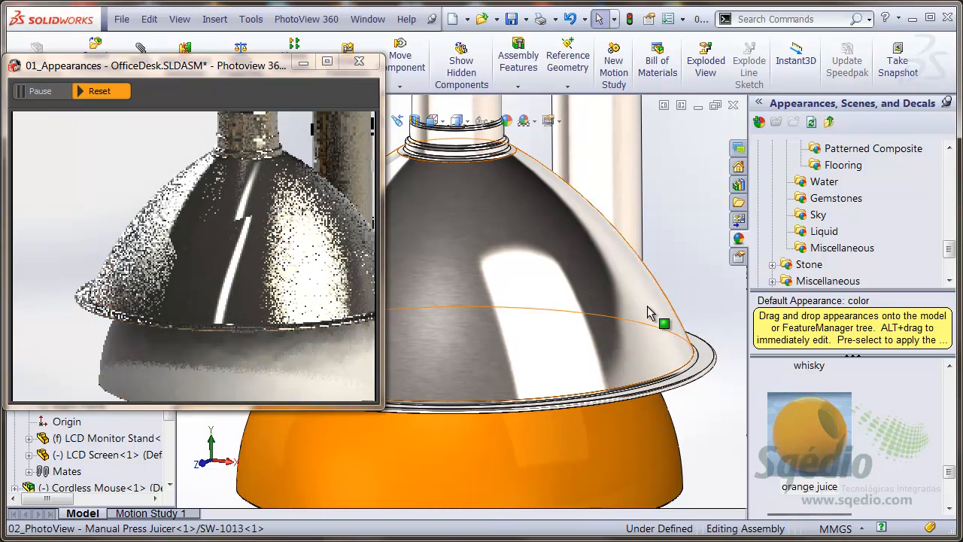
{"action": "left_click", "coordinate": [647, 313]}
{"action": "right_click", "coordinate": [646, 311]}
{"action": "key", "text": "Escape"}
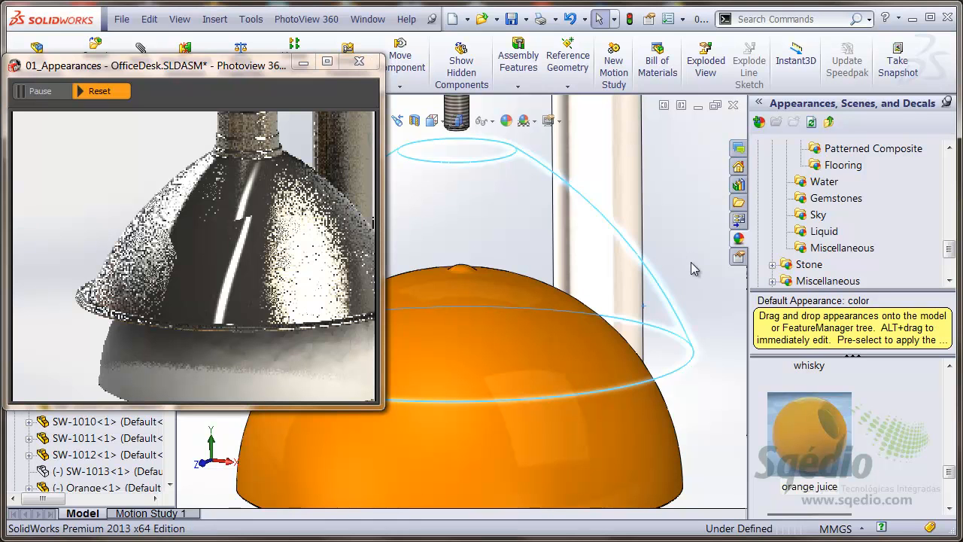
Step: Display the Luxology Appearances folder in the appearance library and expand its contents
{"action": "scroll", "coordinate": [580, 236], "scroll_direction": "up", "scroll_amount": 1}
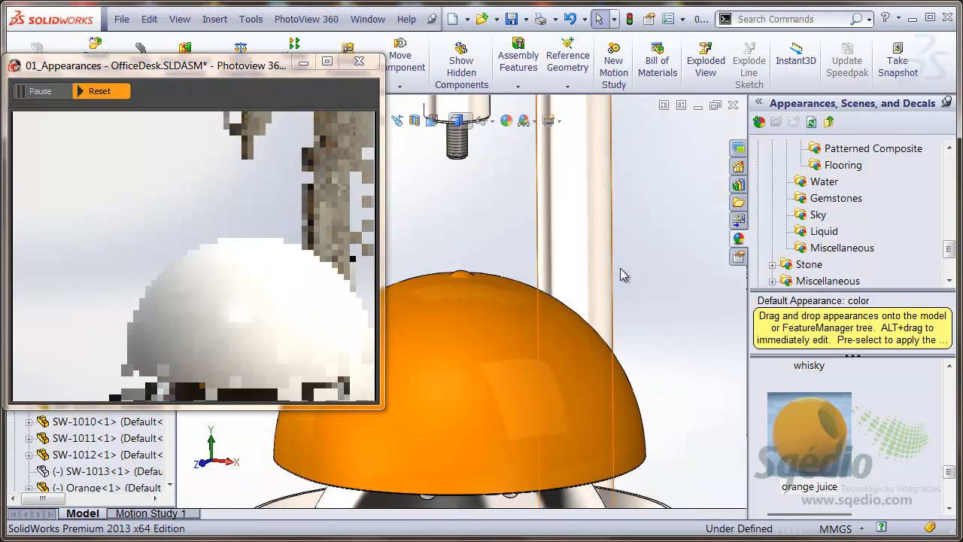
{"action": "scroll", "coordinate": [437, 463], "scroll_direction": "down", "scroll_amount": 1}
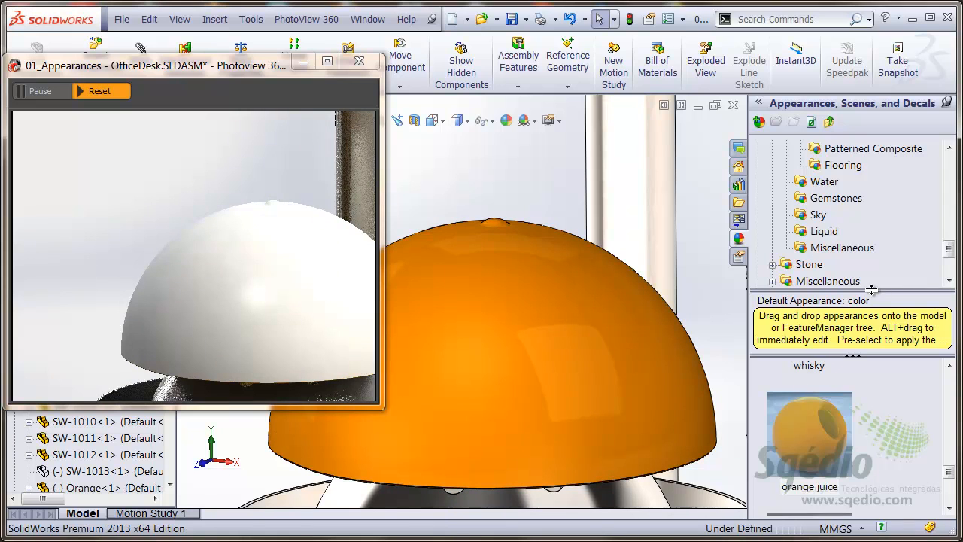
{"action": "left_click_drag", "start_coordinate": [957, 252], "coordinate": [956, 265]}
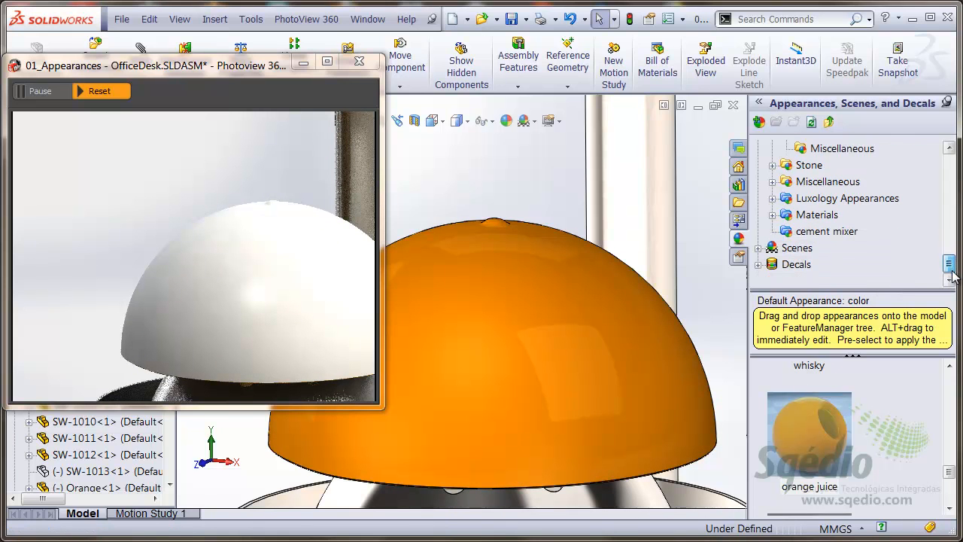
{"action": "left_click", "coordinate": [853, 201]}
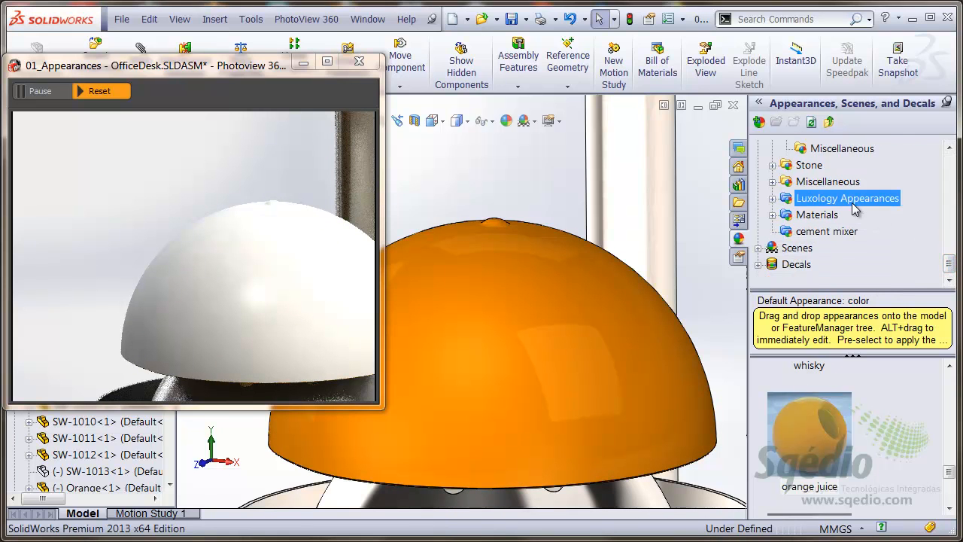
{"action": "left_click", "coordinate": [772, 198]}
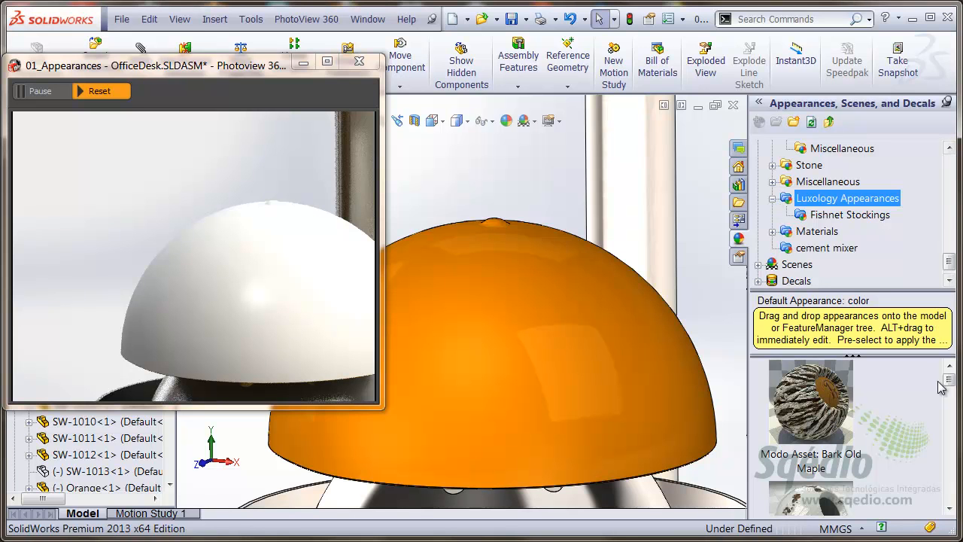
Step: Apply the Modo Asset: Slimey appearance to the outer face of the orange half
{"action": "mouse_move", "coordinate": [951, 381]}
{"action": "left_mouse_down"}
{"action": "mouse_move", "coordinate": [960, 414]}
{"action": "mouse_move", "coordinate": [953, 472]}
{"action": "mouse_move", "coordinate": [939, 467]}
{"action": "left_mouse_up"}
{"action": "left_click_drag", "start_coordinate": [814, 428], "coordinate": [457, 245]}
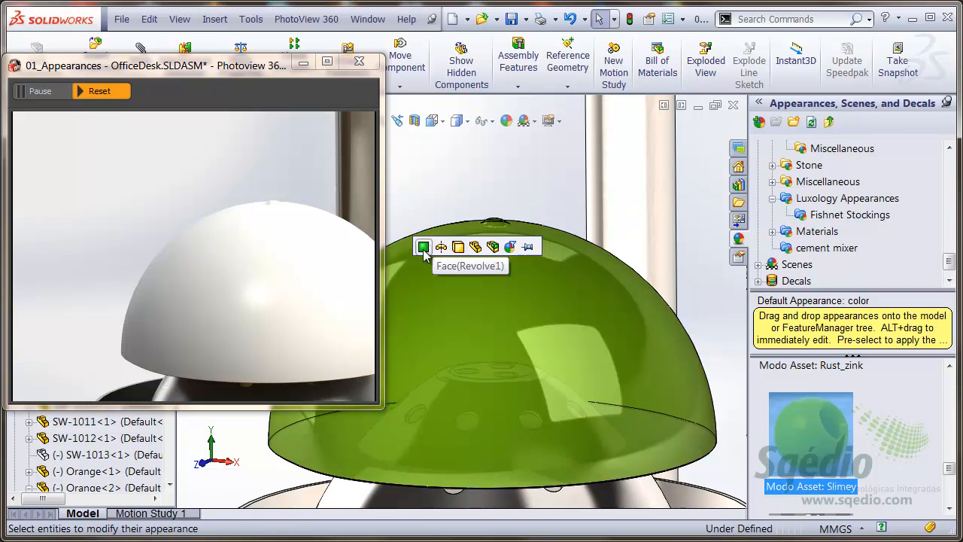
{"action": "left_click", "coordinate": [424, 248]}
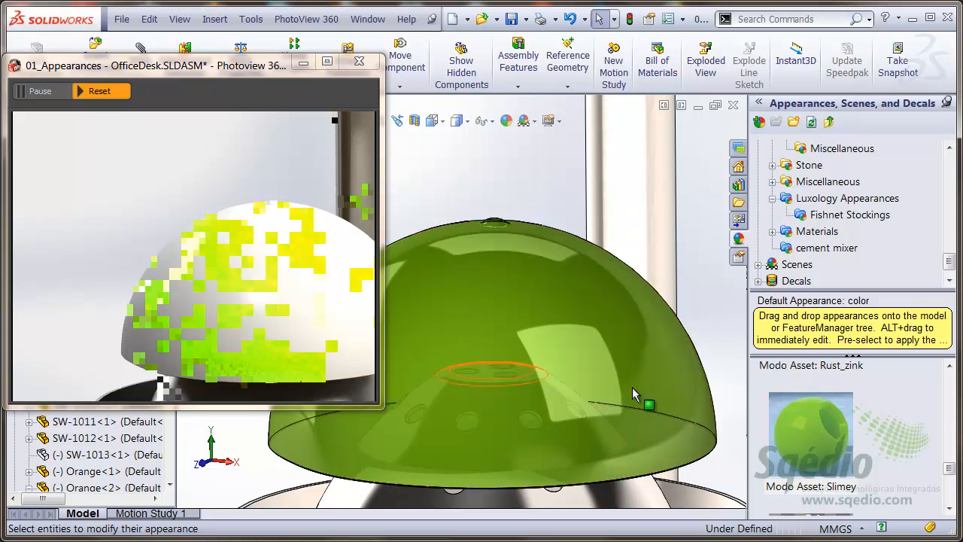
Step: Try the Modo Asset: Hard_Candy_v2 and Modo Asset: Egg Yolk appearances on the outer face of the orange half
{"action": "left_click_drag", "start_coordinate": [951, 471], "coordinate": [960, 435]}
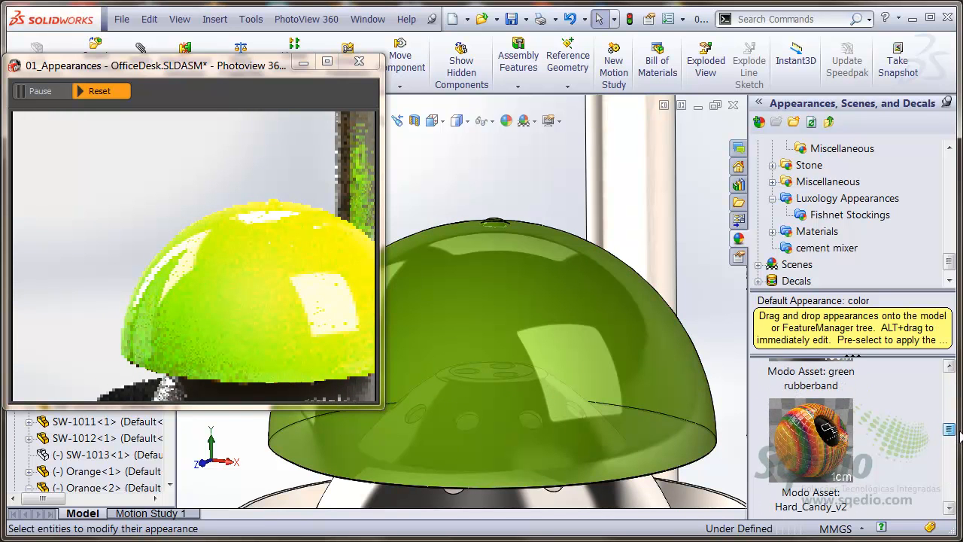
{"action": "left_click_drag", "start_coordinate": [813, 435], "coordinate": [474, 244]}
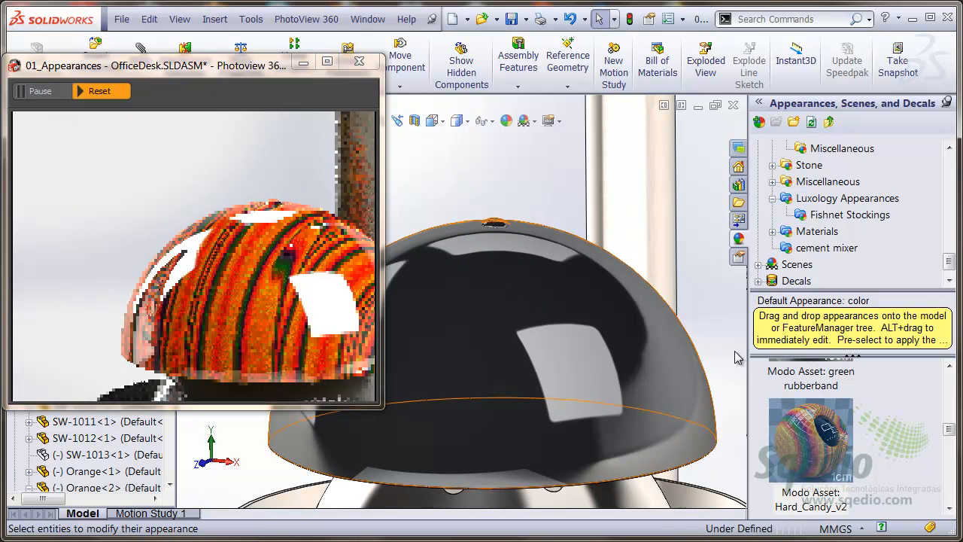
{"action": "scroll", "coordinate": [959, 426], "scroll_direction": "up", "scroll_amount": 2}
{"action": "scroll", "coordinate": [959, 426], "scroll_direction": "up", "scroll_amount": 2}
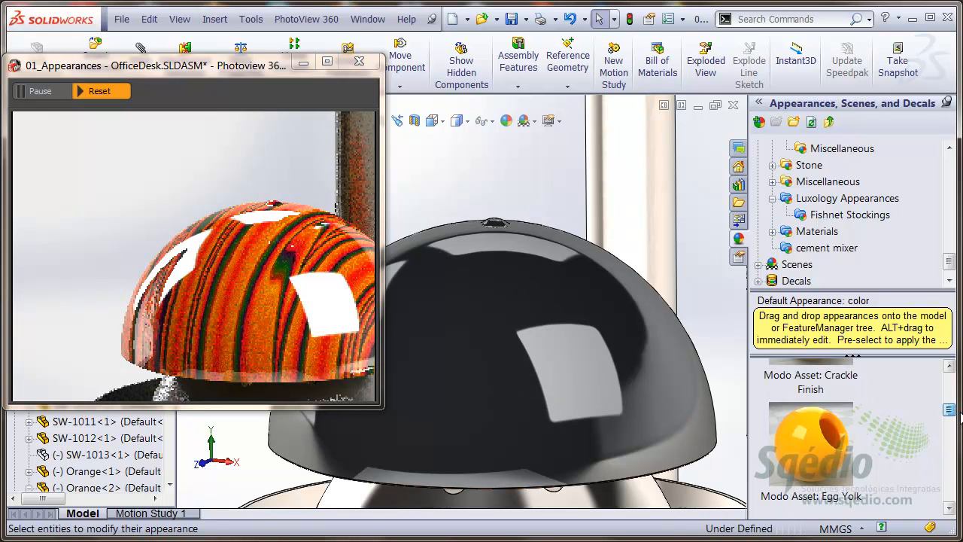
{"action": "left_click_drag", "start_coordinate": [813, 453], "coordinate": [459, 244]}
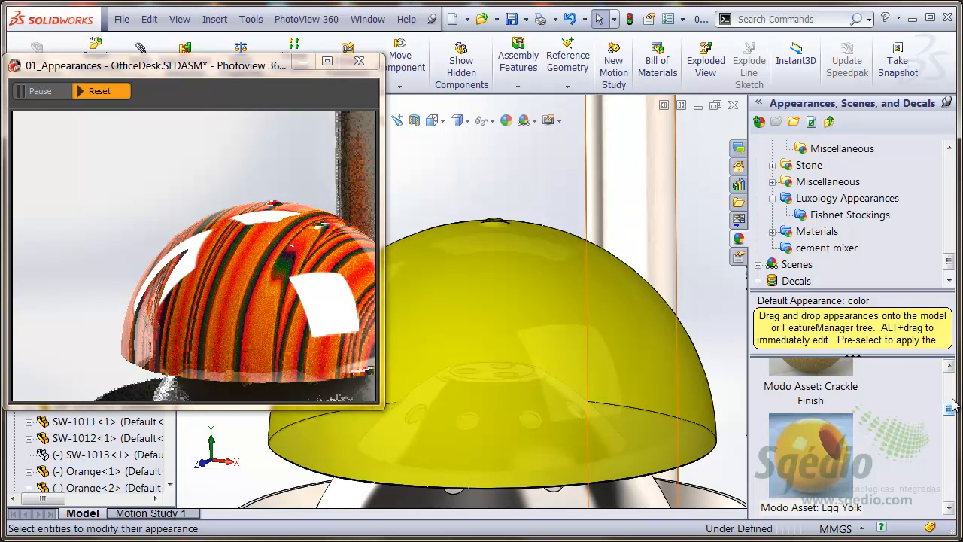
Step: Apply the Modo Asset: Chipped Painted Wood appearance to the outer face of the orange half
{"action": "left_click_drag", "start_coordinate": [950, 416], "coordinate": [952, 385]}
{"action": "mouse_move", "coordinate": [813, 434]}
{"action": "left_mouse_down"}
{"action": "mouse_move", "coordinate": [490, 264]}
{"action": "mouse_move", "coordinate": [456, 258]}
{"action": "mouse_move", "coordinate": [451, 243]}
{"action": "left_mouse_up"}
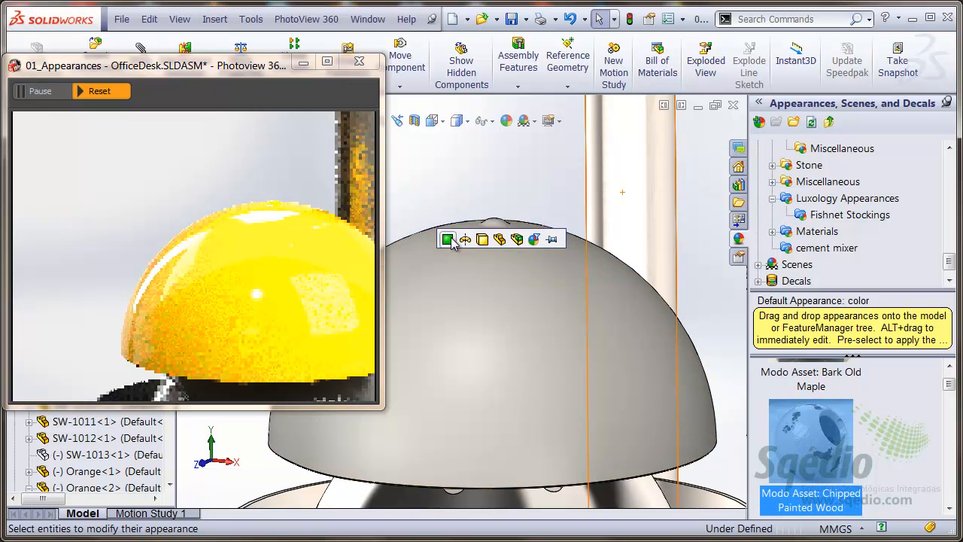
{"action": "left_click", "coordinate": [447, 239]}
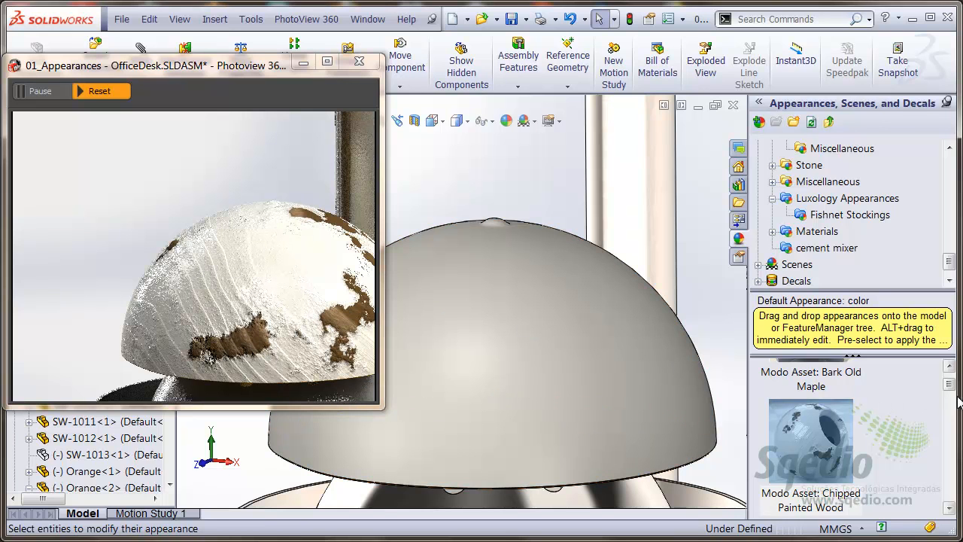
Step: Apply the Modo Asset: Crackle Finish appearance to the outer face of the orange half
{"action": "left_click_drag", "start_coordinate": [951, 386], "coordinate": [952, 406]}
{"action": "left_click_drag", "start_coordinate": [816, 398], "coordinate": [449, 253]}
{"action": "left_click", "coordinate": [445, 250]}
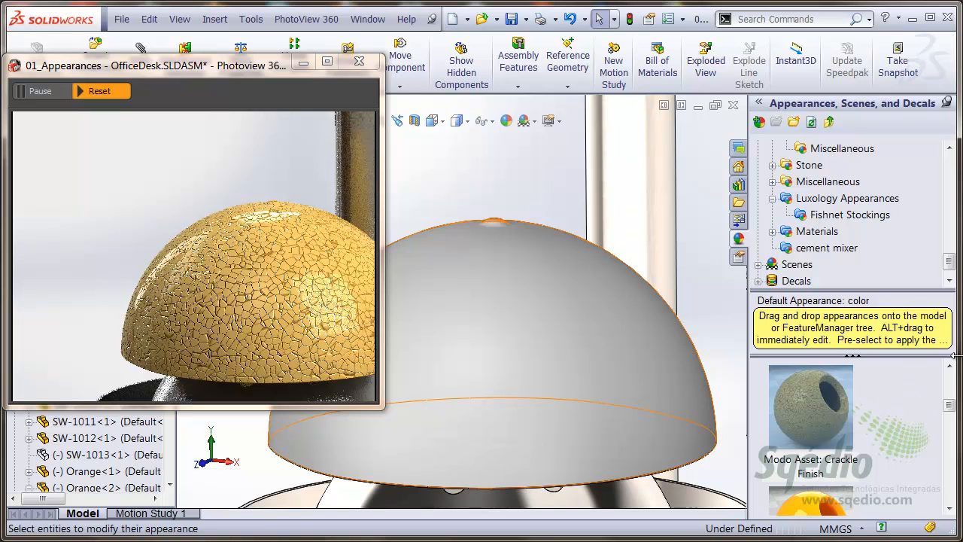
Step: Apply the Modo Asset: SoapBubbles appearance to the outer face of the orange half
{"action": "left_click_drag", "start_coordinate": [949, 406], "coordinate": [949, 483]}
{"action": "left_click_drag", "start_coordinate": [811, 429], "coordinate": [449, 258]}
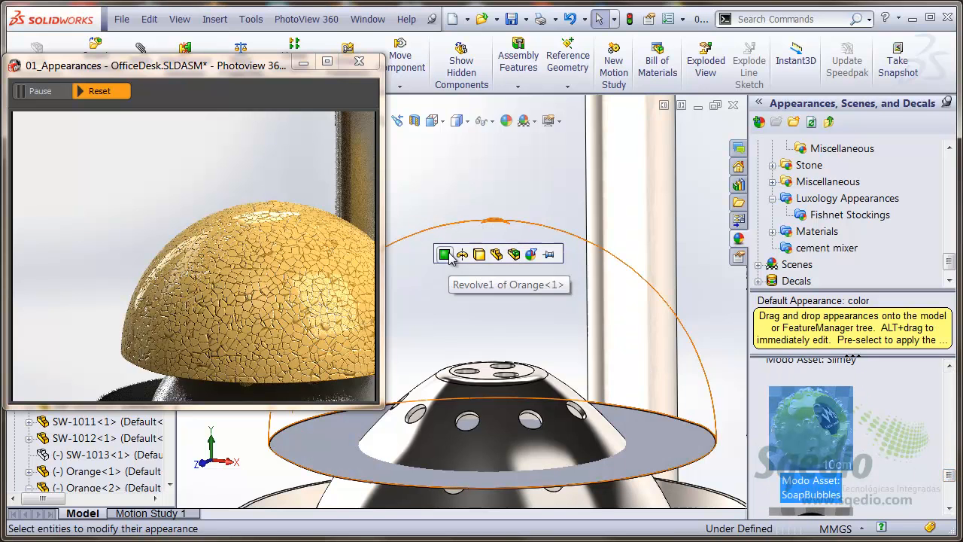
{"action": "left_click", "coordinate": [445, 255]}
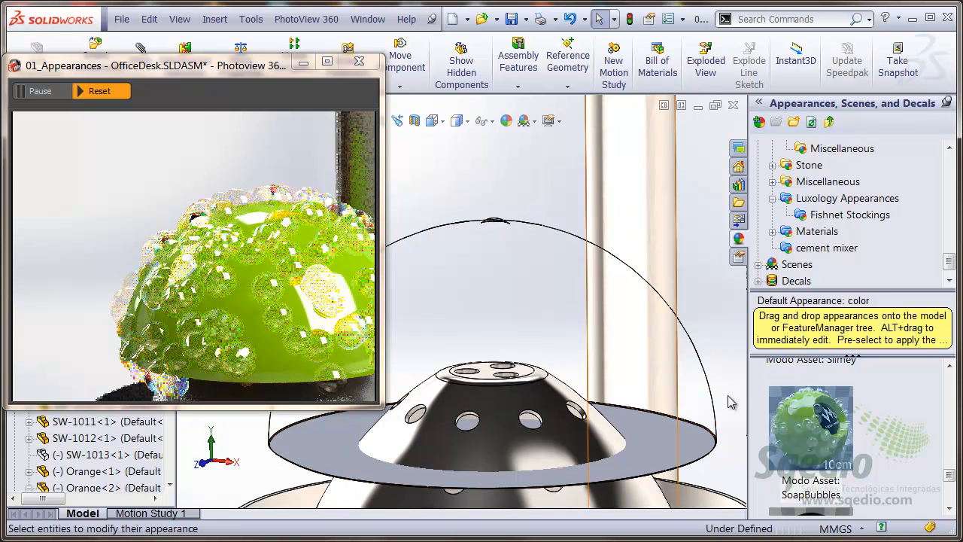
Step: Apply the Modo Asset: WolfHoundHair-03 appearance to the outer face of the orange half and examine the whole effect in the preview
{"action": "left_click_drag", "start_coordinate": [950, 474], "coordinate": [954, 502]}
{"action": "left_click_drag", "start_coordinate": [811, 441], "coordinate": [454, 247]}
{"action": "left_click", "coordinate": [449, 242]}
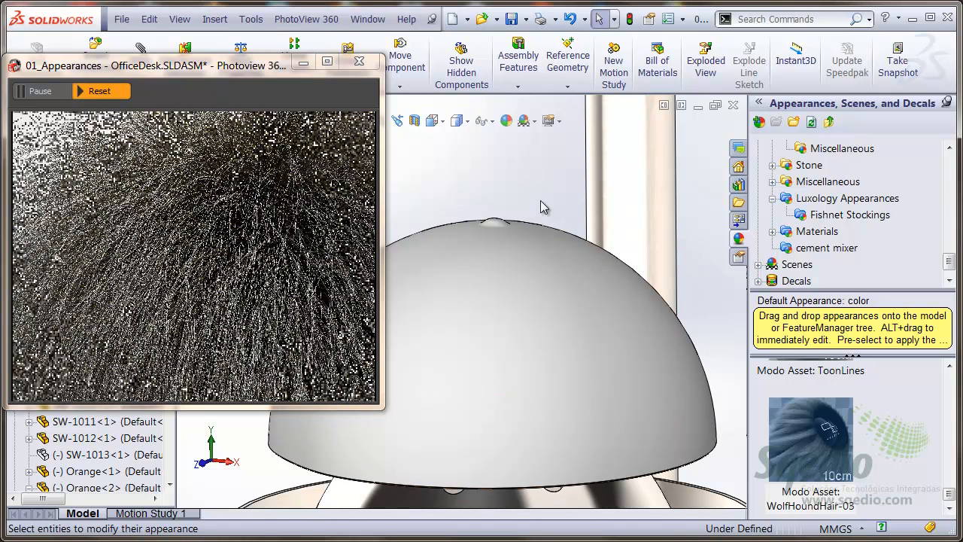
{"action": "scroll", "coordinate": [470, 480], "scroll_direction": "down", "scroll_amount": 2}
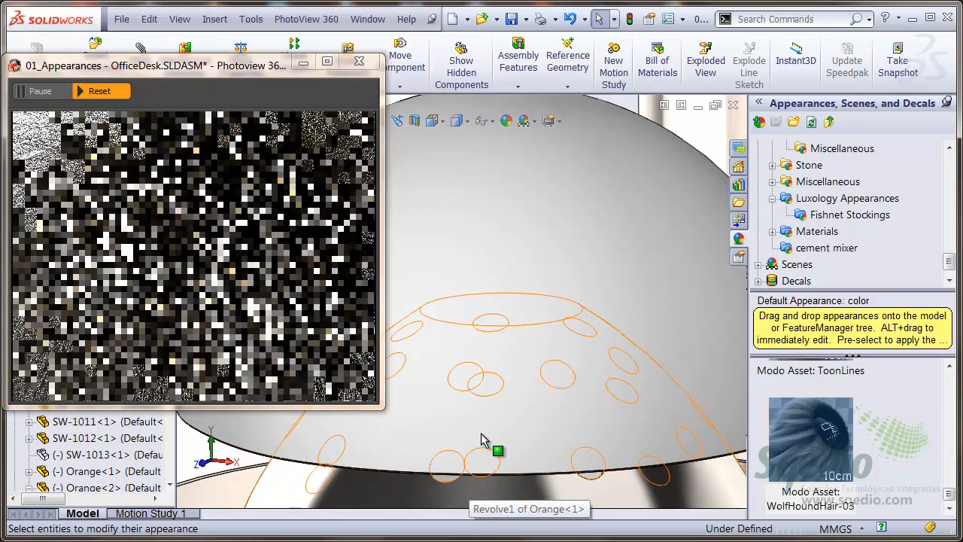
{"action": "scroll", "coordinate": [512, 249], "scroll_direction": "up", "scroll_amount": 3}
{"action": "scroll", "coordinate": [511, 250], "scroll_direction": "up", "scroll_amount": 4}
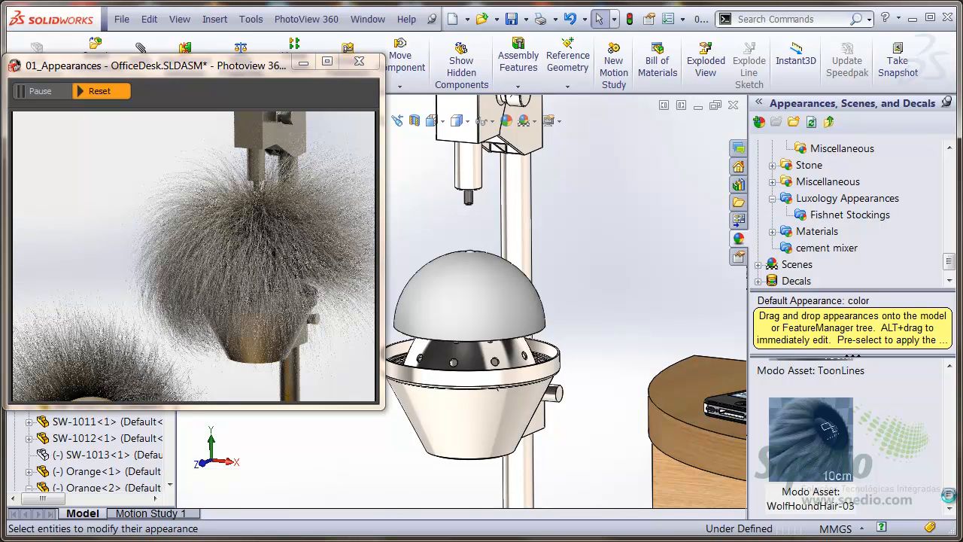
Step: Apply the Modo Asset: Orange Skin appearance to the outer face of the orange half and inspect its texture up close
{"action": "left_click_drag", "start_coordinate": [948, 495], "coordinate": [949, 449]}
{"action": "left_click_drag", "start_coordinate": [810, 395], "coordinate": [474, 284]}
{"action": "left_click", "coordinate": [470, 280]}
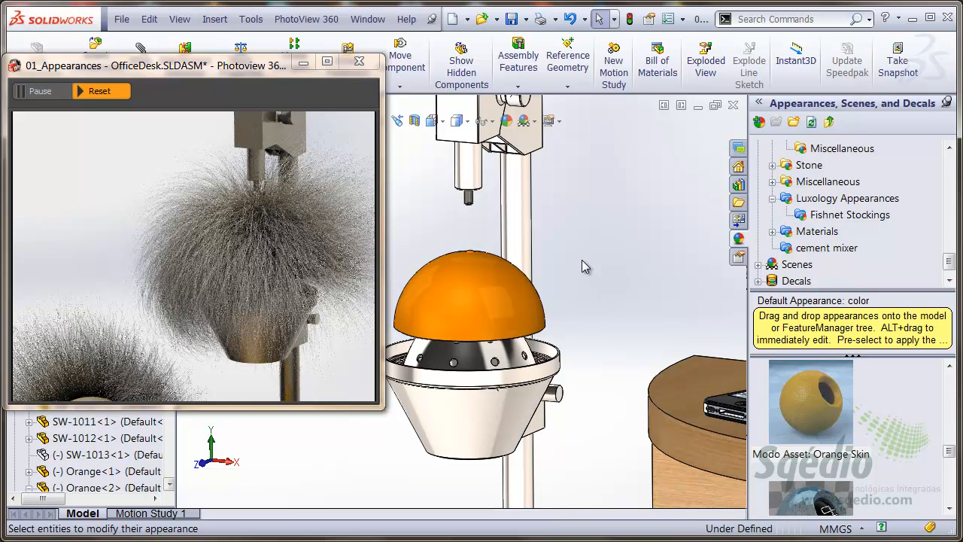
{"action": "scroll", "coordinate": [456, 301], "scroll_direction": "down", "scroll_amount": 5}
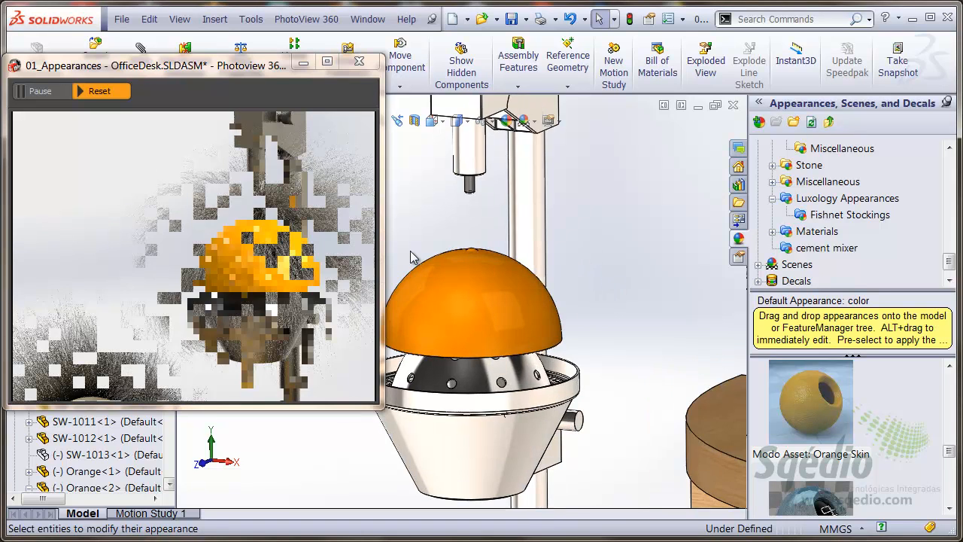
{"action": "scroll", "coordinate": [456, 299], "scroll_direction": "down", "scroll_amount": 3}
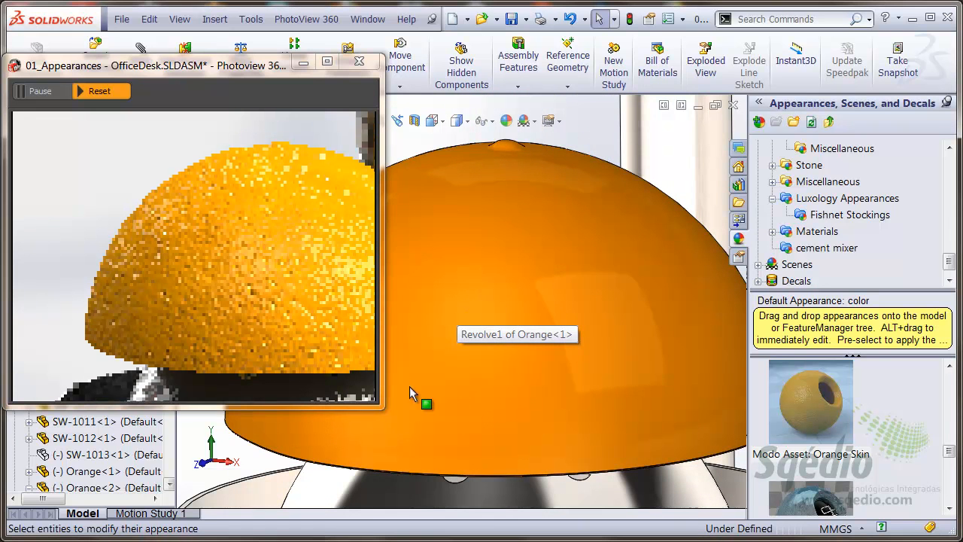
Step: Show the hidden SW-1013 dome above the orange half, return to the juicer view and turn off the dome's transparency
{"action": "right_click", "coordinate": [96, 459]}
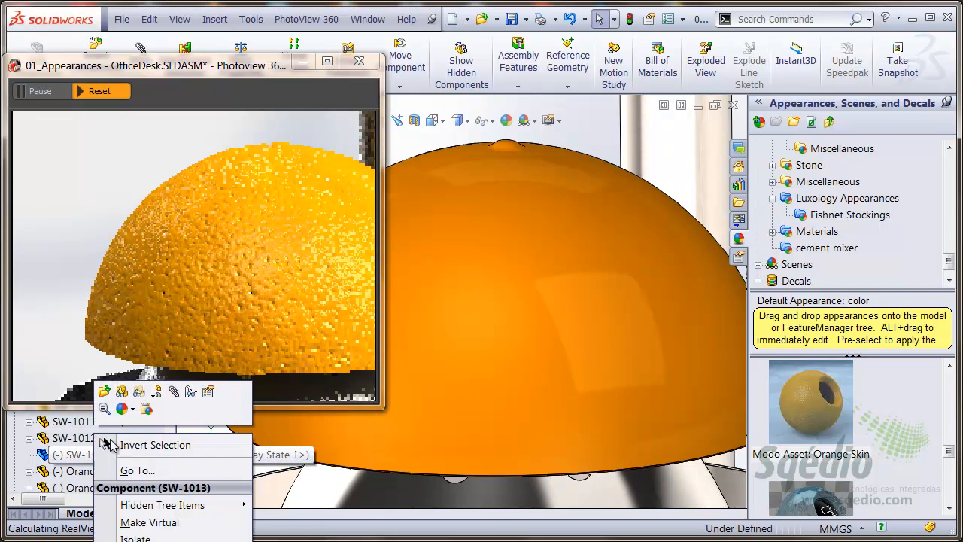
{"action": "left_click", "coordinate": [139, 392]}
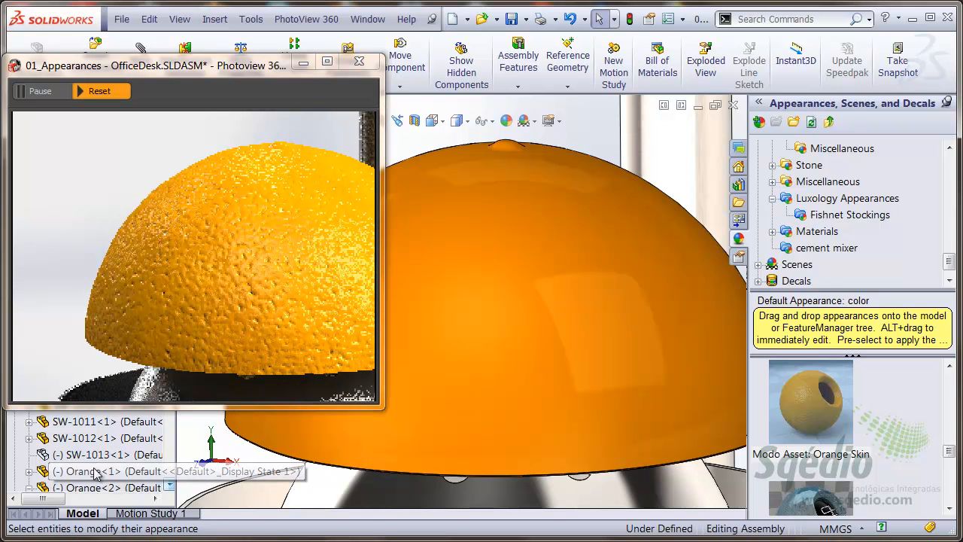
{"action": "right_click", "coordinate": [98, 456]}
{"action": "left_click", "coordinate": [118, 399]}
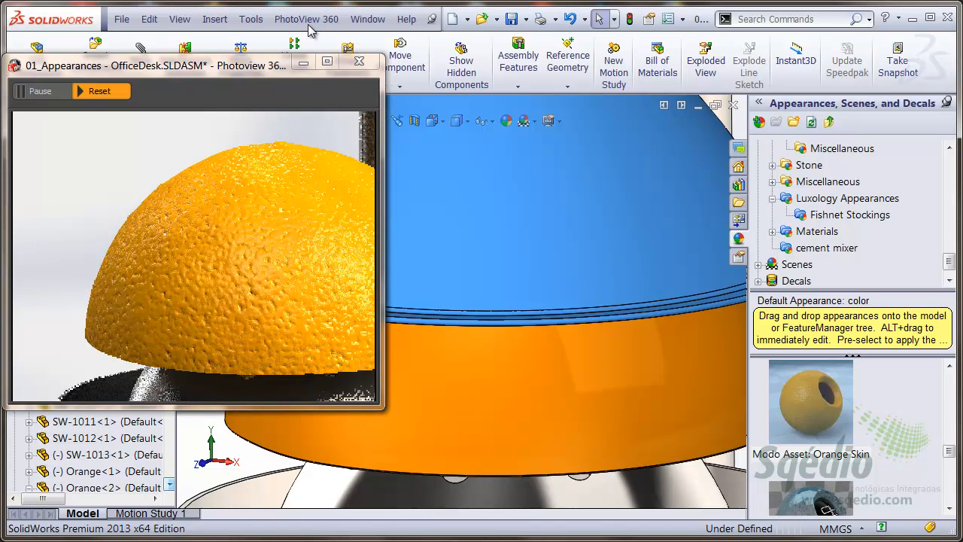
{"action": "left_click", "coordinate": [248, 537]}
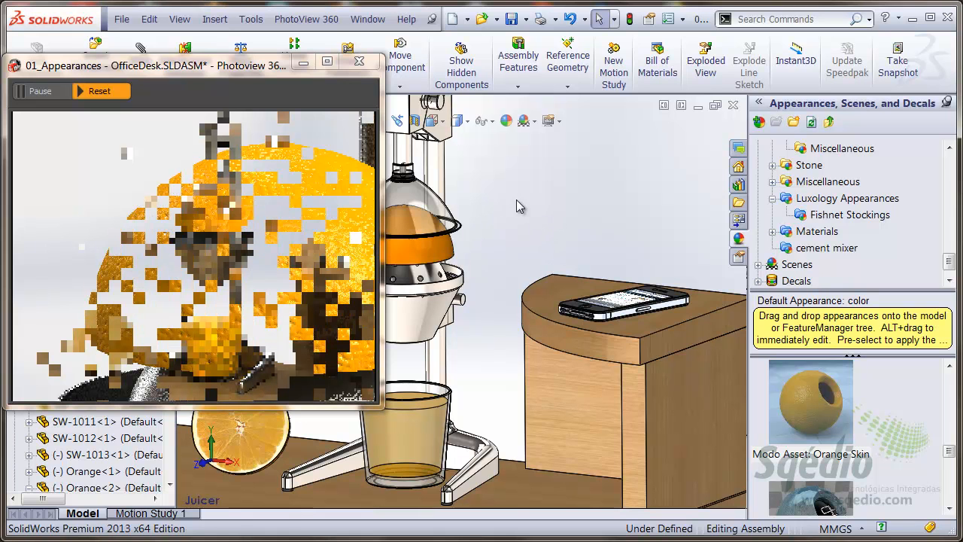
{"action": "right_click", "coordinate": [402, 197]}
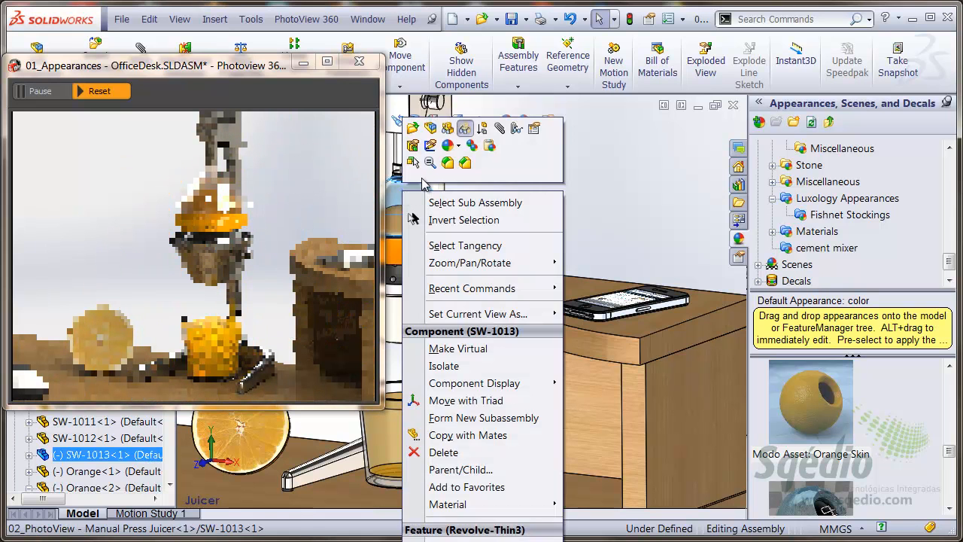
{"action": "left_click", "coordinate": [462, 129]}
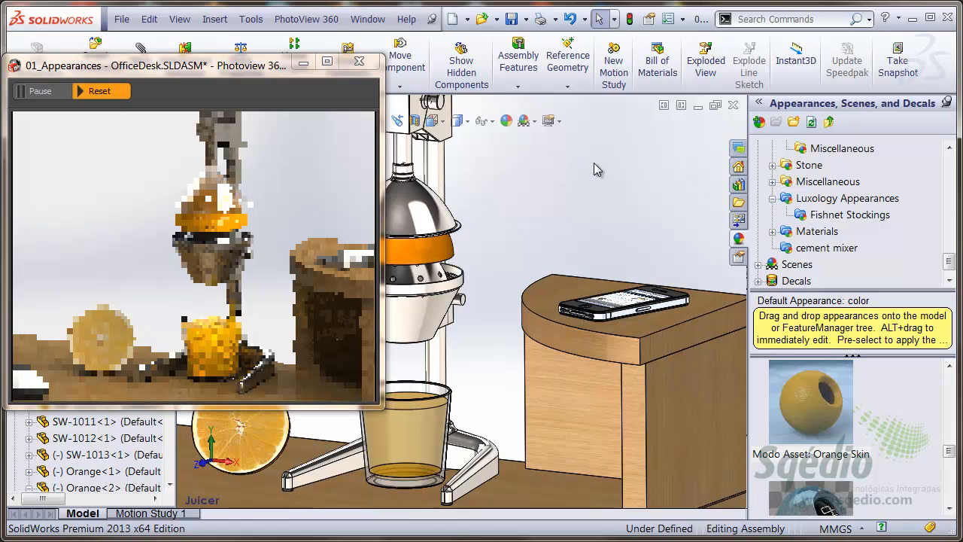
Step: Run a PhotoView 360 final render of the juicer view and examine its render statistics
{"action": "left_click", "coordinate": [306, 19]}
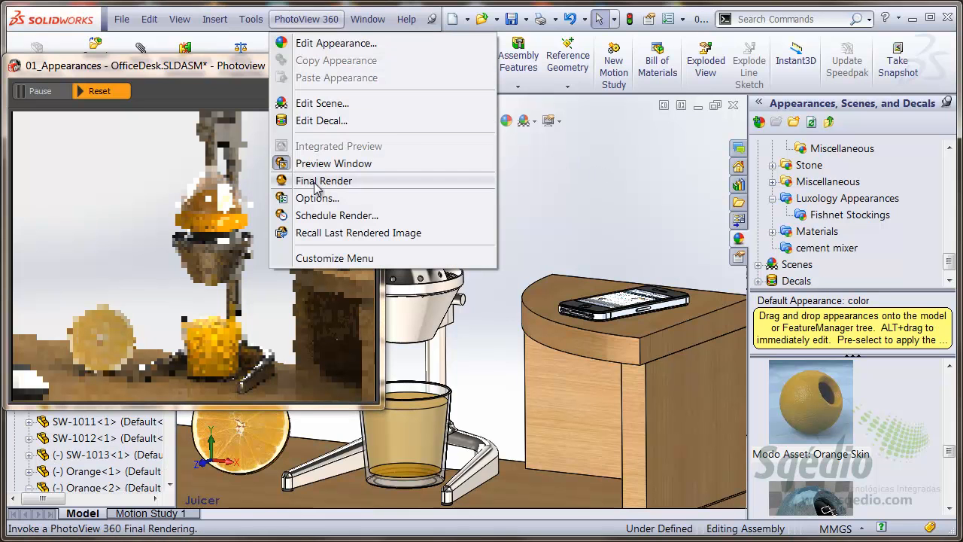
{"action": "left_click", "coordinate": [354, 182]}
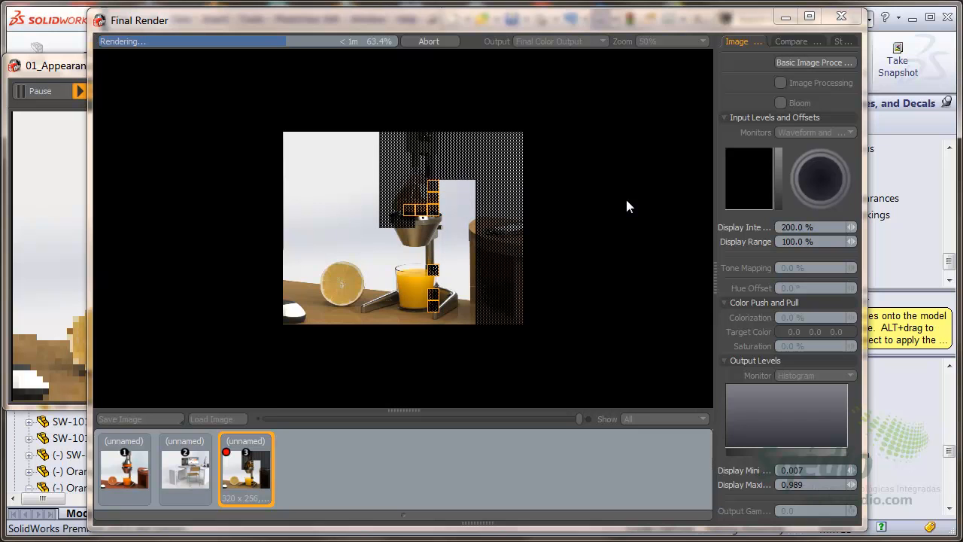
{"action": "left_click", "coordinate": [839, 41]}
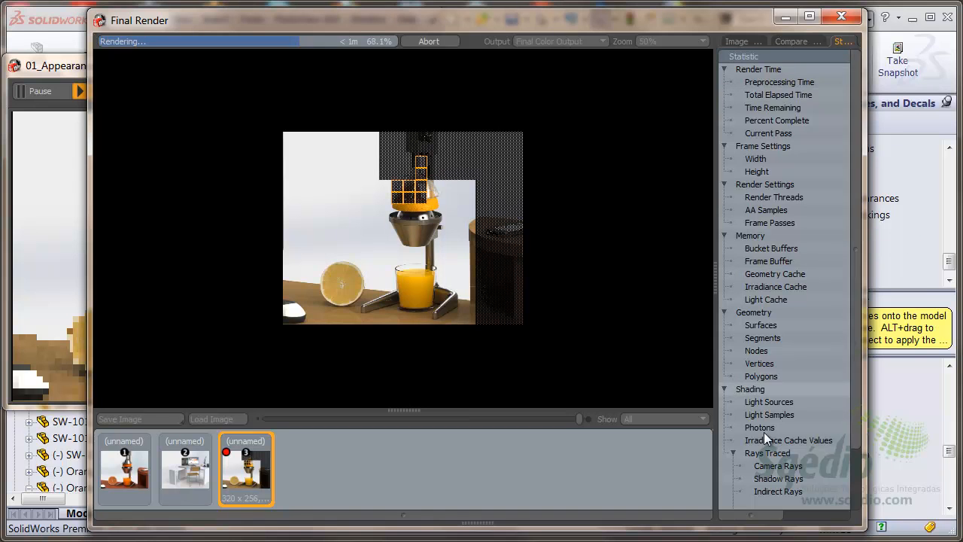
{"action": "left_click_drag", "start_coordinate": [762, 515], "coordinate": [805, 522]}
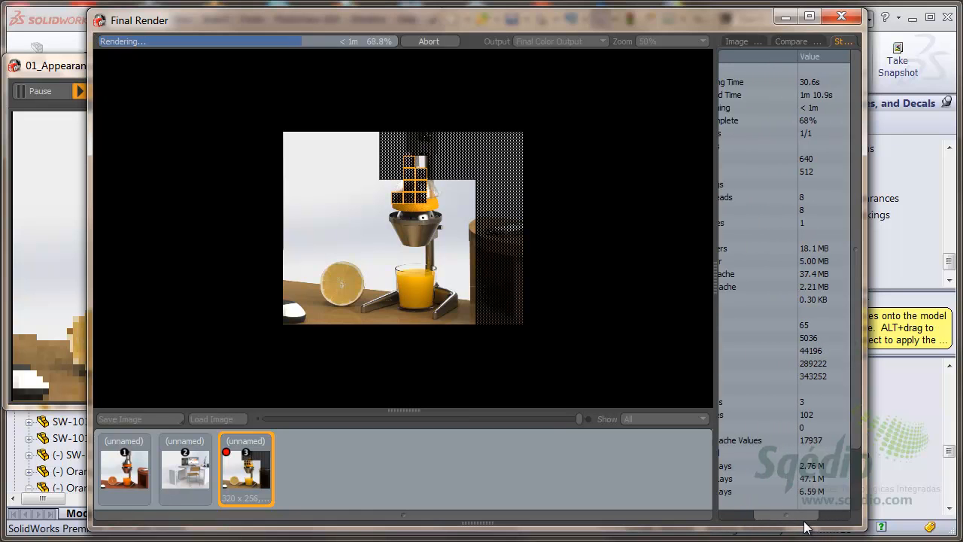
{"action": "left_click_drag", "start_coordinate": [787, 56], "coordinate": [762, 56]}
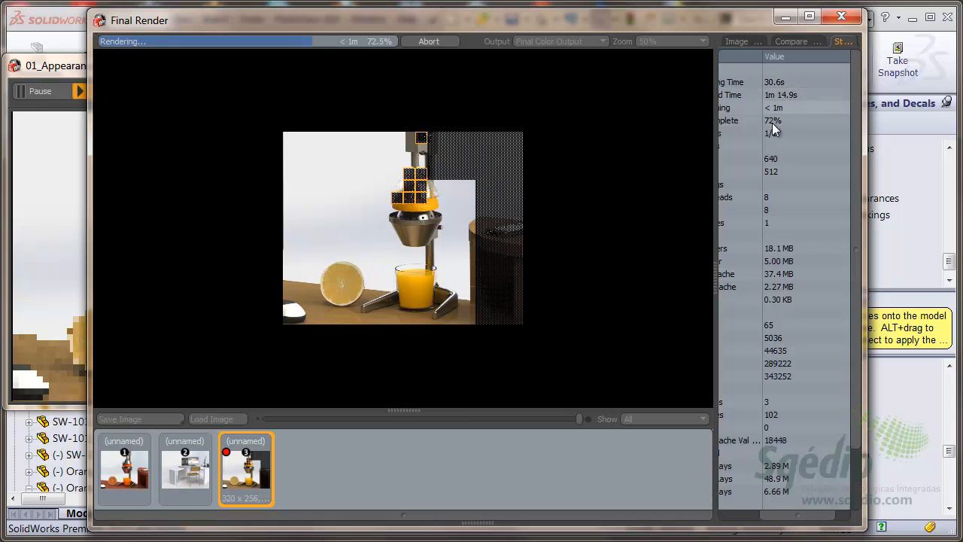
{"action": "left_click_drag", "start_coordinate": [769, 512], "coordinate": [746, 513]}
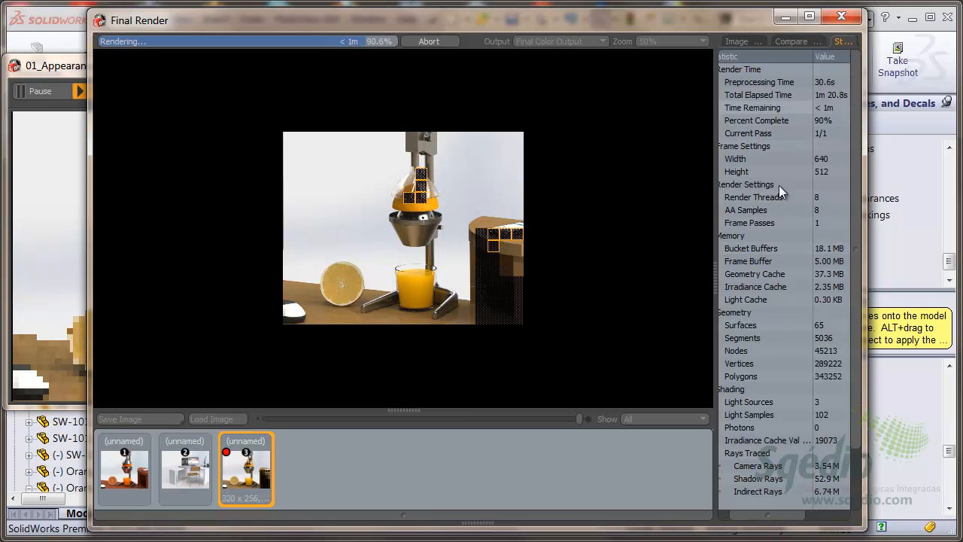
{"action": "left_click_drag", "start_coordinate": [777, 513], "coordinate": [763, 523]}
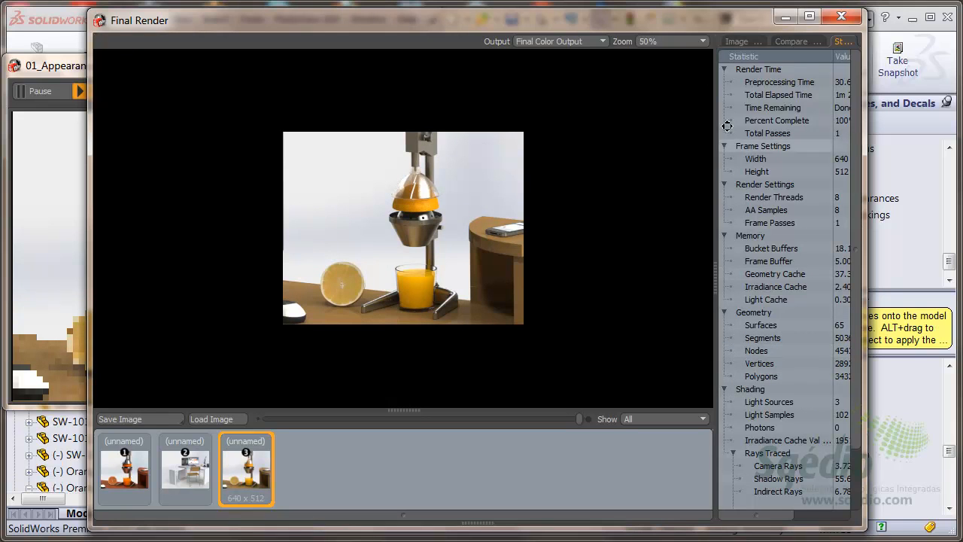
Step: Display the finished render at 100% zoom and widen the image processing settings so their labels are readable
{"action": "left_click", "coordinate": [704, 41]}
{"action": "left_click", "coordinate": [705, 50]}
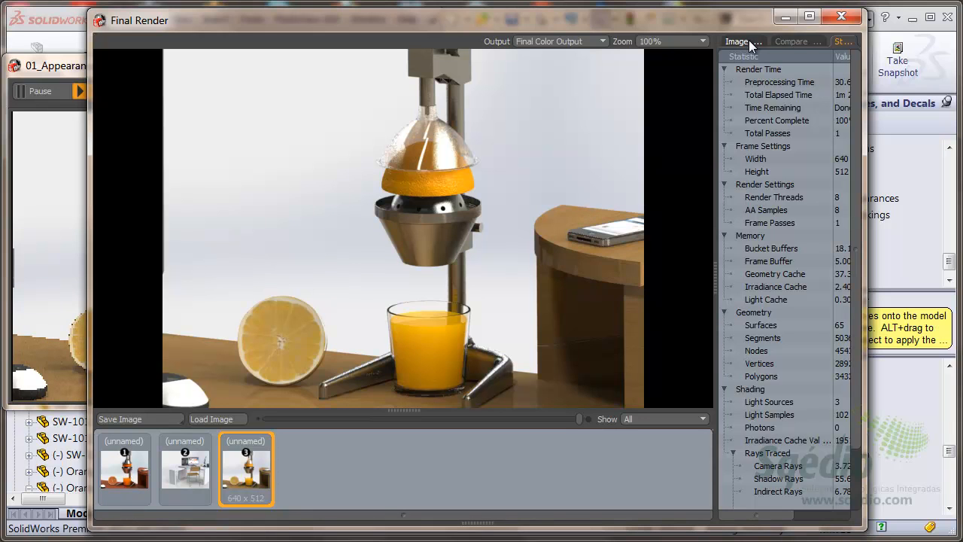
{"action": "left_click", "coordinate": [796, 43]}
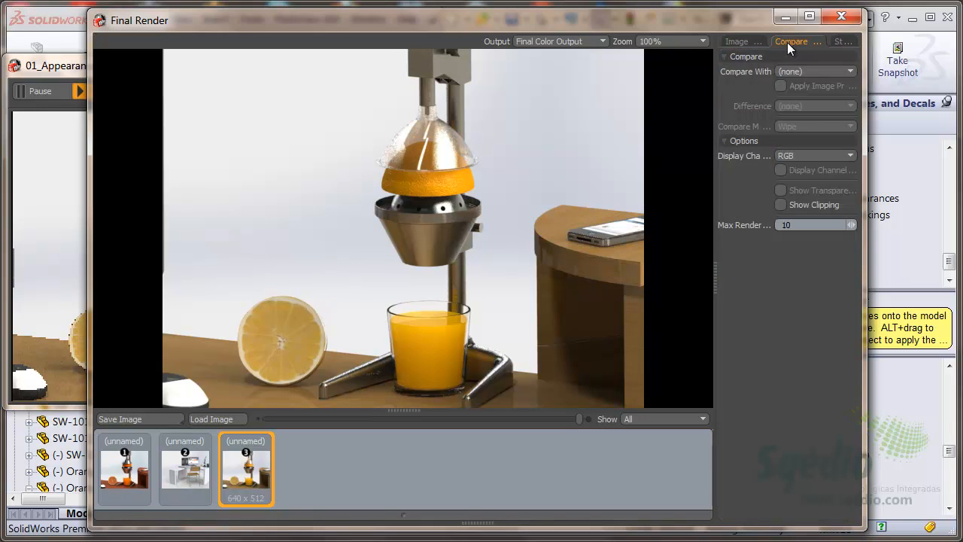
{"action": "left_click", "coordinate": [743, 42]}
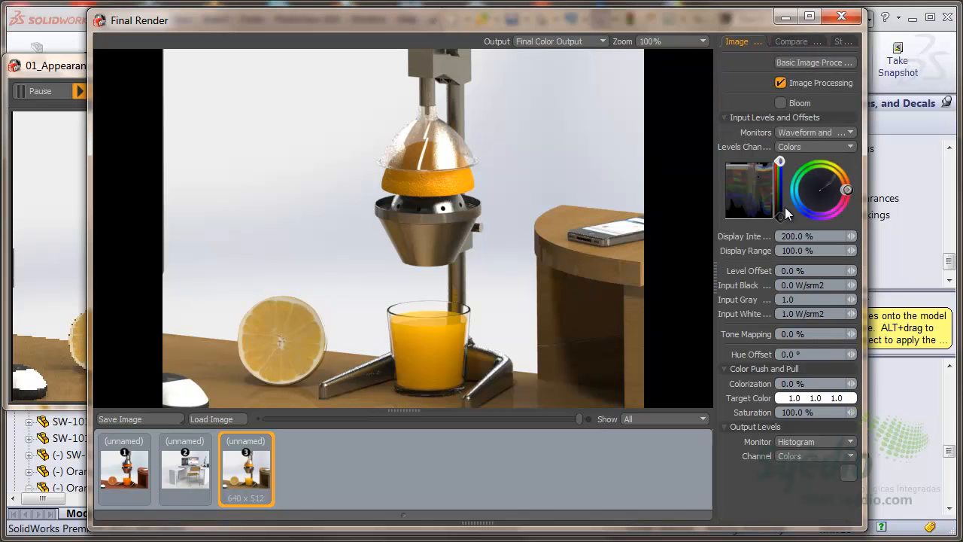
{"action": "left_click_drag", "start_coordinate": [690, 198], "coordinate": [700, 199]}
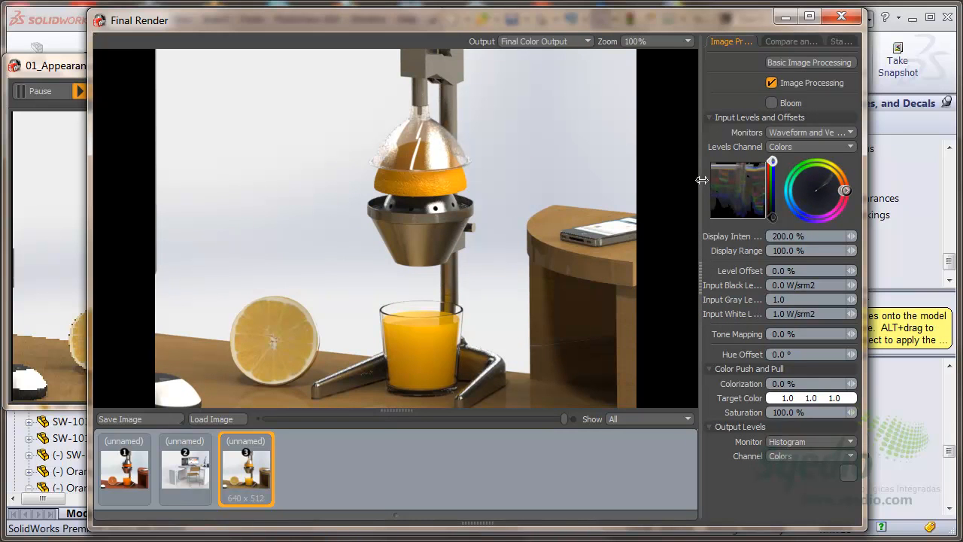
{"action": "left_click_drag", "start_coordinate": [684, 180], "coordinate": [661, 226]}
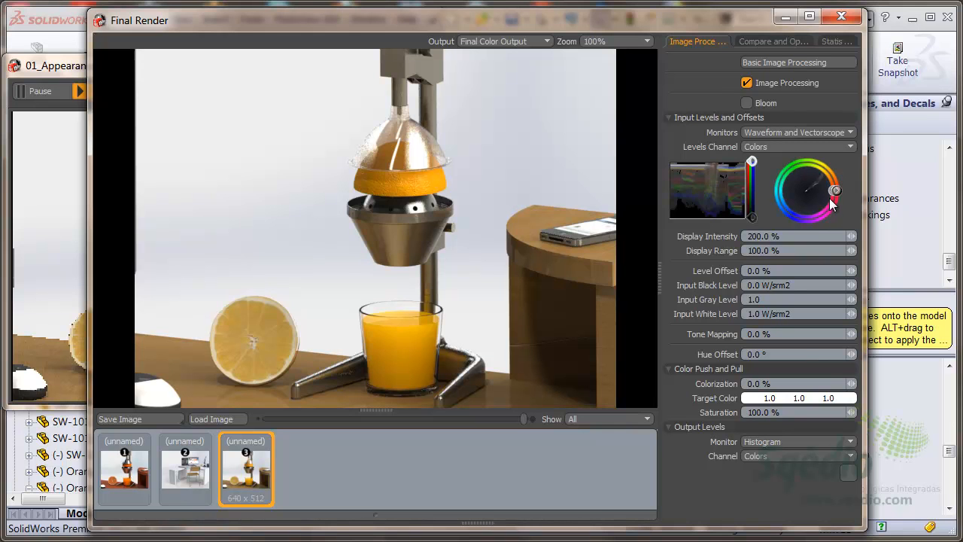
Step: Set the render's hue offset to -15° and its saturation to 120% in the image processing settings
{"action": "mouse_move", "coordinate": [755, 160]}
{"action": "left_mouse_down"}
{"action": "mouse_move", "coordinate": [755, 174]}
{"action": "mouse_move", "coordinate": [764, 156]}
{"action": "left_mouse_up"}
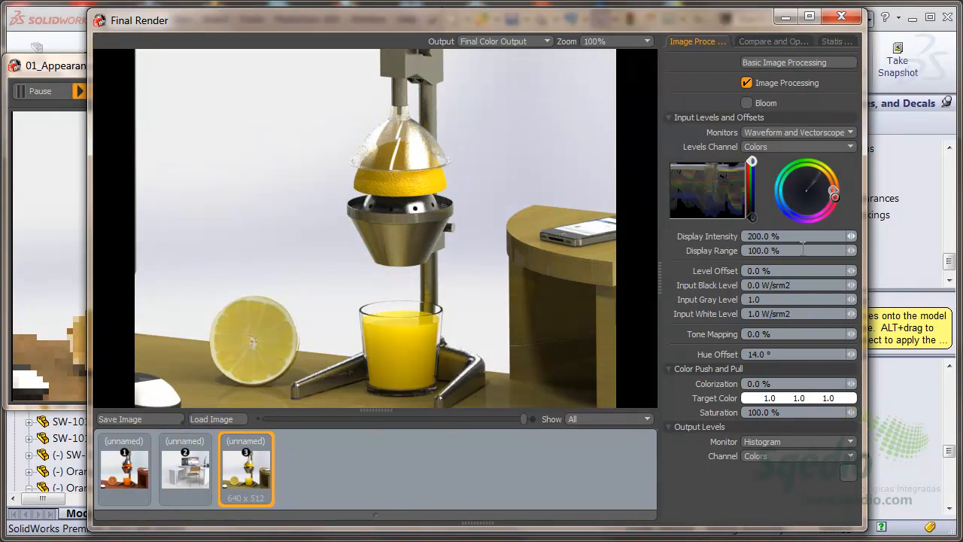
{"action": "left_click_drag", "start_coordinate": [835, 192], "coordinate": [834, 217]}
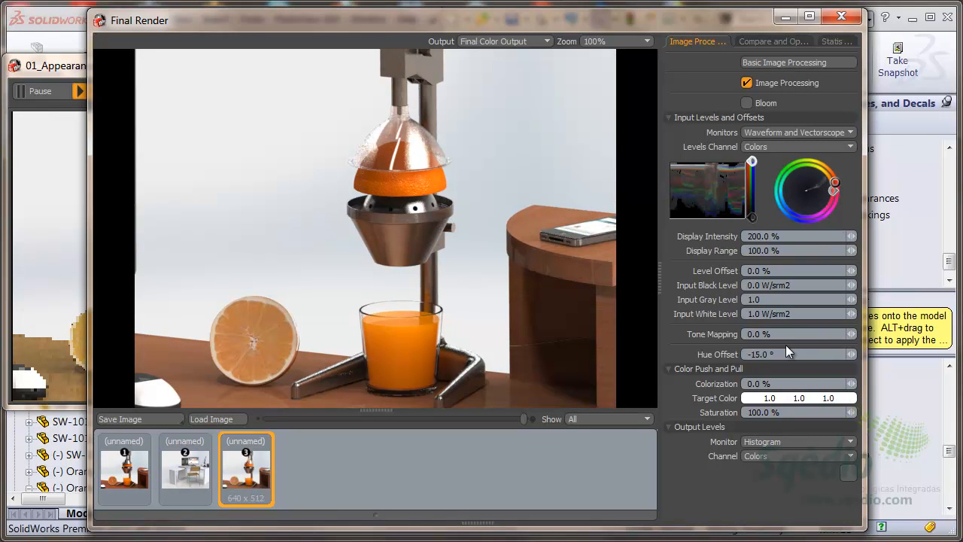
{"action": "left_click", "coordinate": [805, 412]}
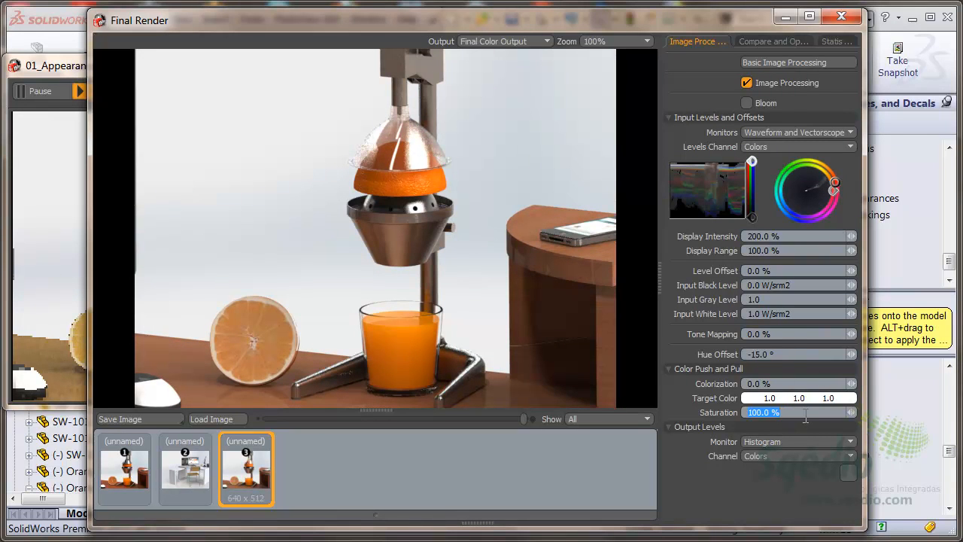
{"action": "type", "text": "120"}
{"action": "key", "text": "Return"}
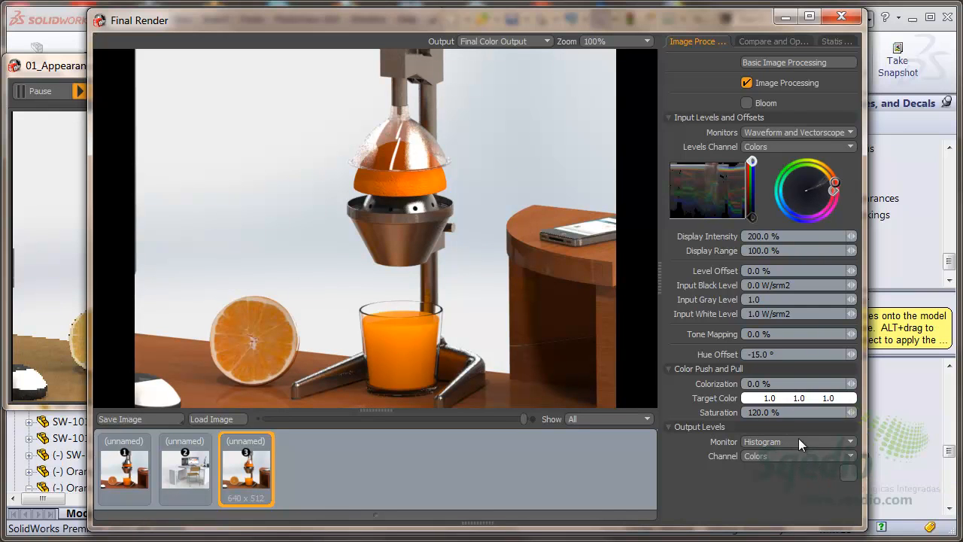
Step: Compare the render with the selected image's output channel without image processing, placing the horizontal wipe at about 56%
{"action": "left_click", "coordinate": [781, 41]}
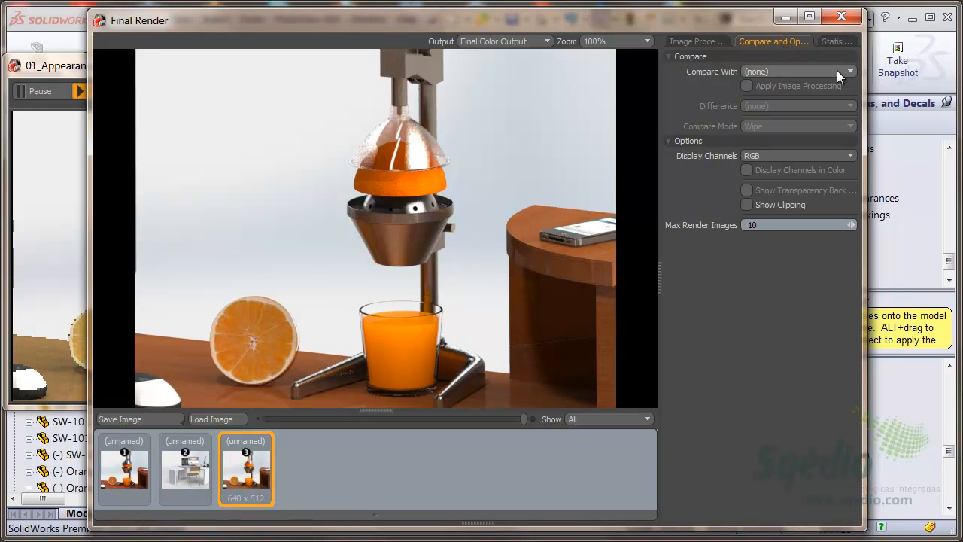
{"action": "left_click", "coordinate": [797, 73]}
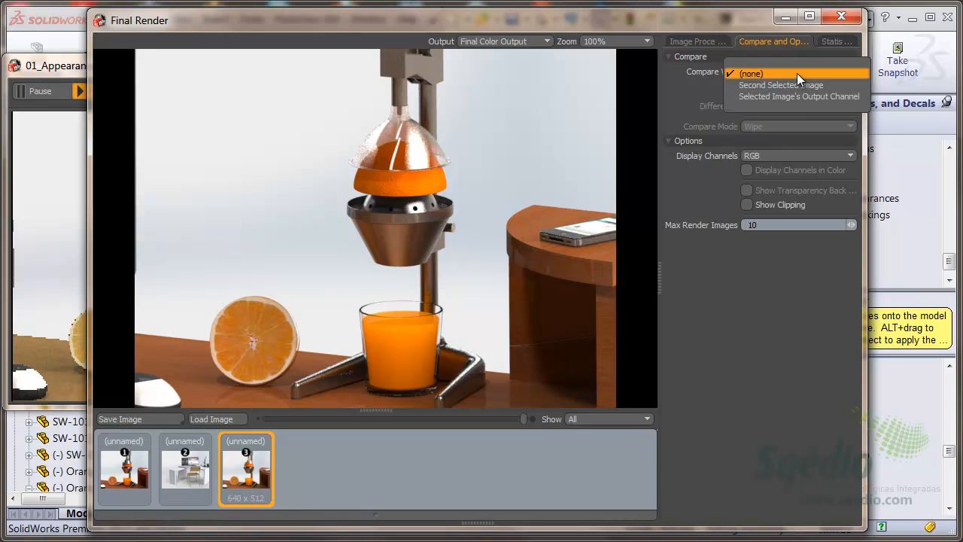
{"action": "left_click", "coordinate": [788, 97]}
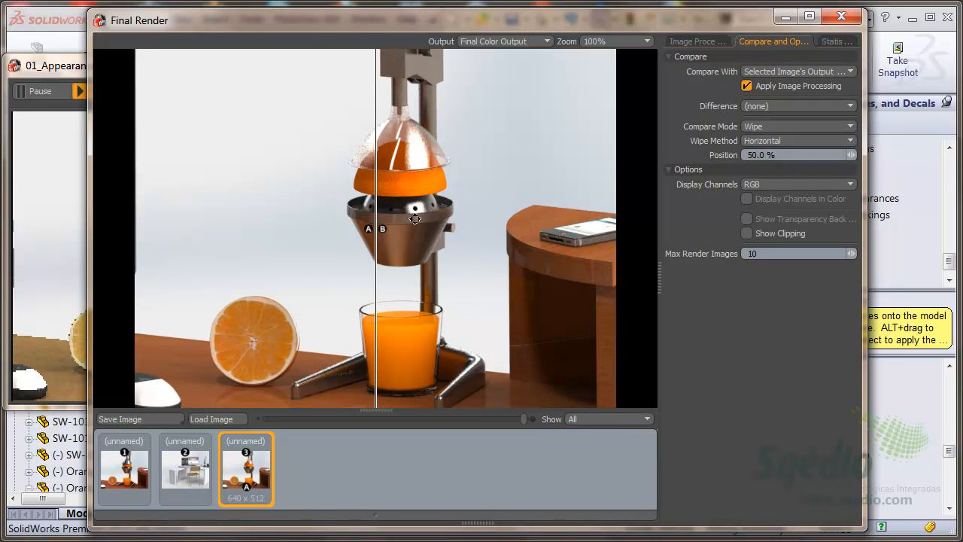
{"action": "left_click_drag", "start_coordinate": [377, 251], "coordinate": [401, 250]}
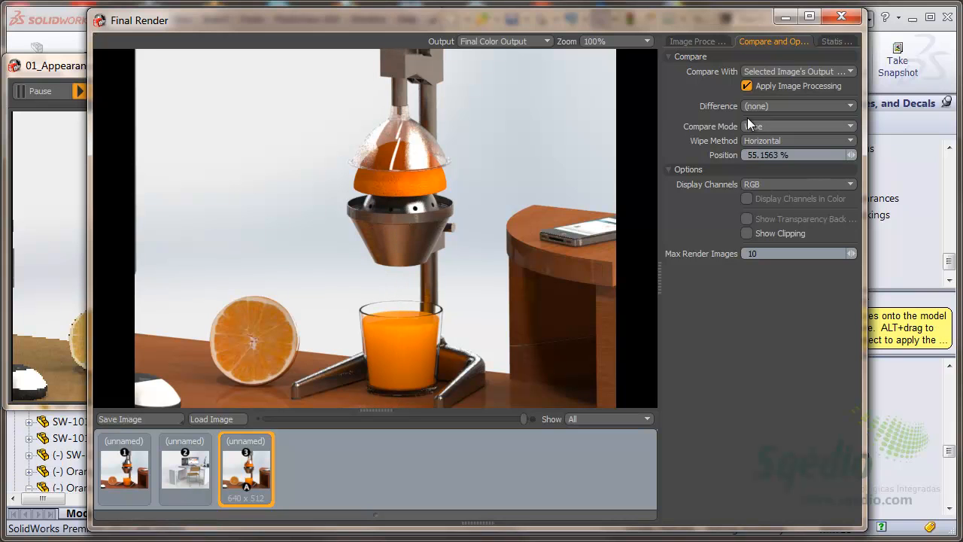
{"action": "left_click", "coordinate": [750, 88]}
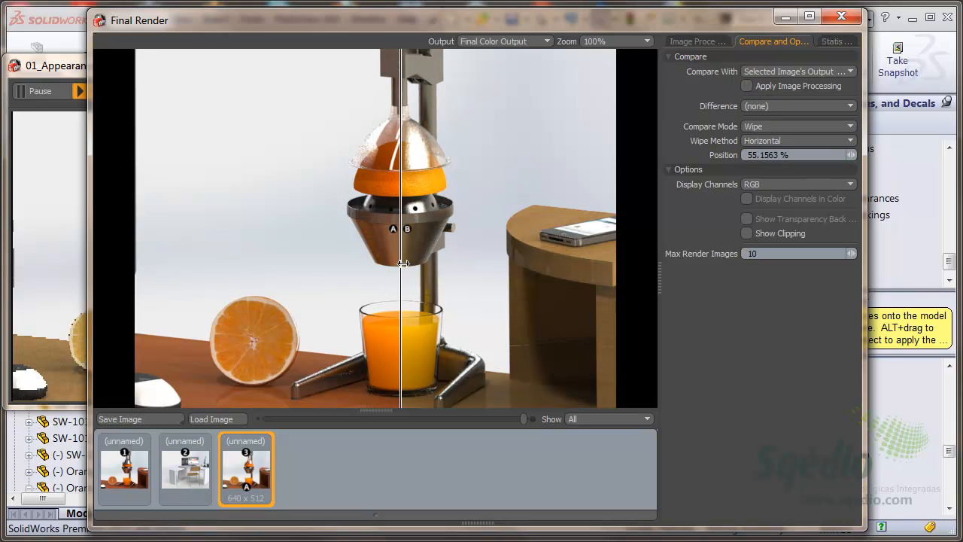
{"action": "left_click_drag", "start_coordinate": [402, 266], "coordinate": [404, 295]}
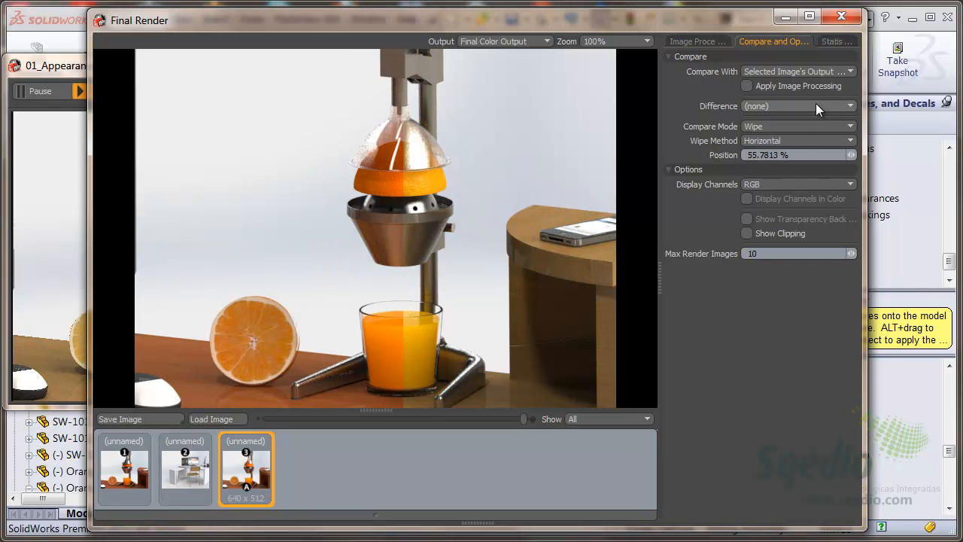
Step: Switch the render comparison mode to Spotlight
{"action": "left_click", "coordinate": [806, 129]}
{"action": "left_click", "coordinate": [795, 141]}
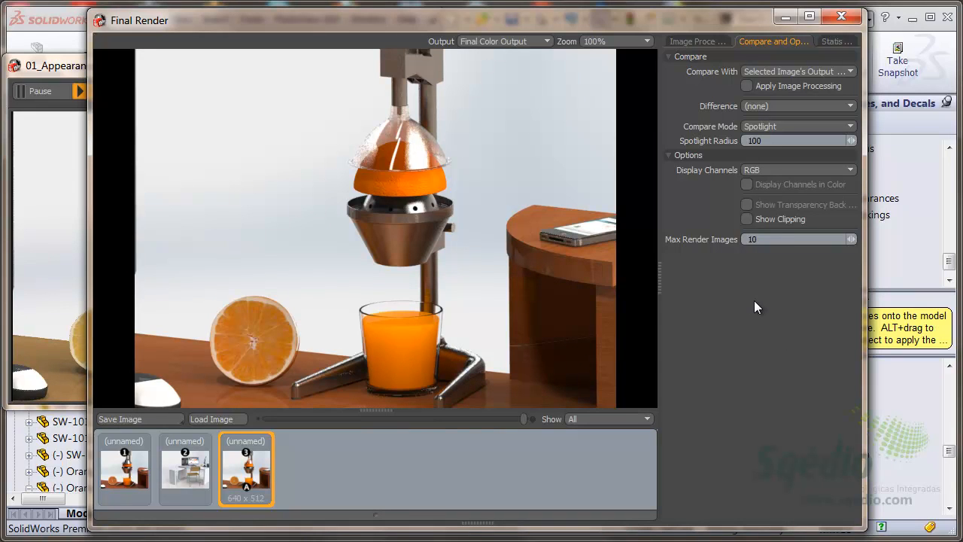
Step: Look at the image saving options without saving, and close the final render and the preview window
{"action": "left_click", "coordinate": [145, 420]}
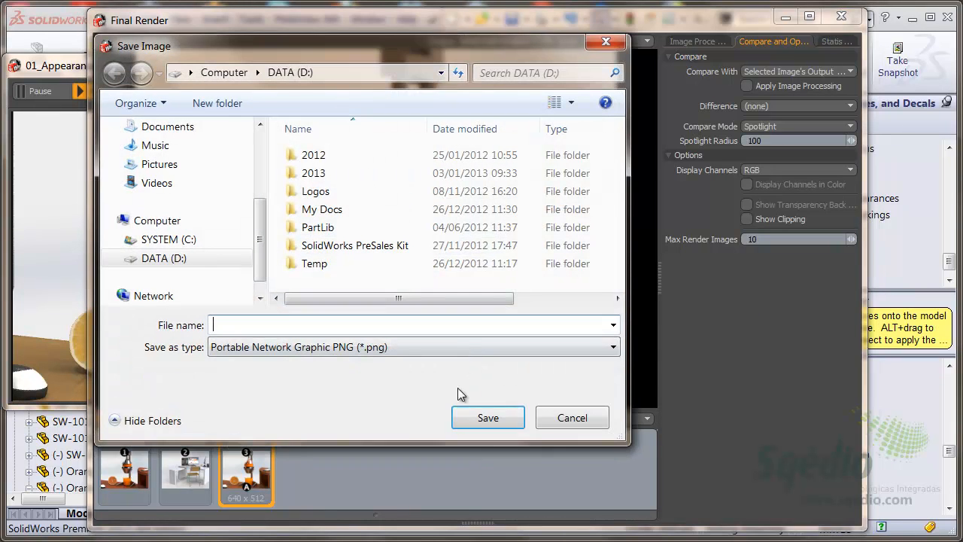
{"action": "left_click", "coordinate": [573, 418]}
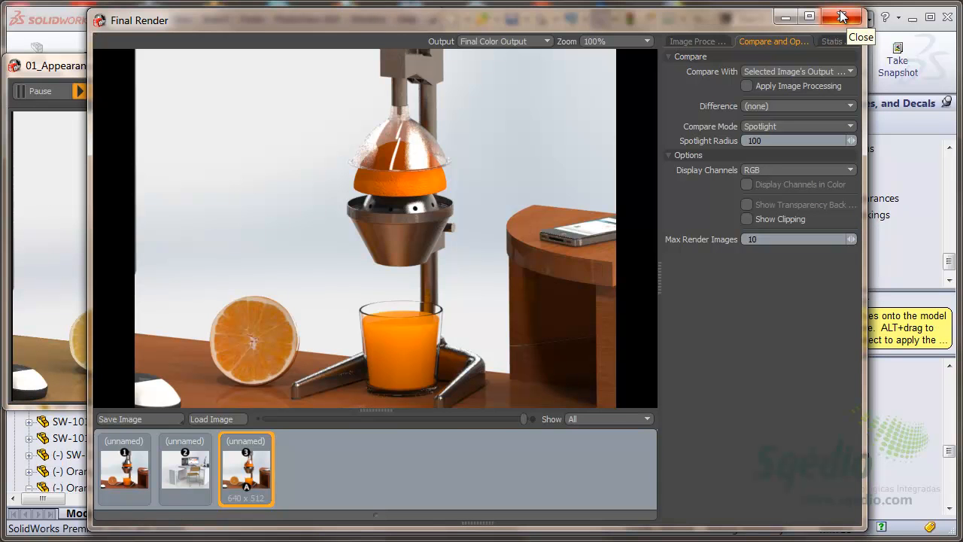
{"action": "left_click", "coordinate": [843, 17]}
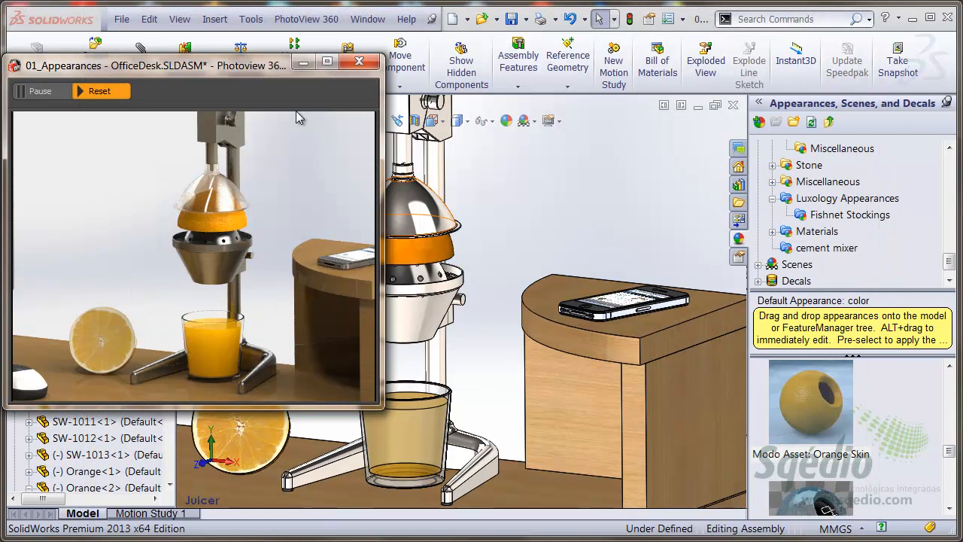
{"action": "left_click_drag", "start_coordinate": [279, 66], "coordinate": [271, 102]}
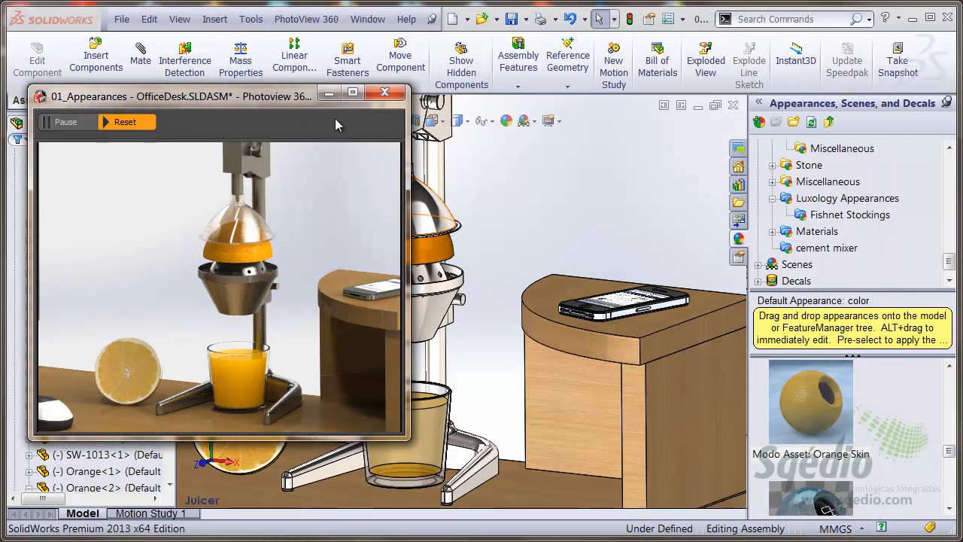
{"action": "left_click", "coordinate": [388, 95]}
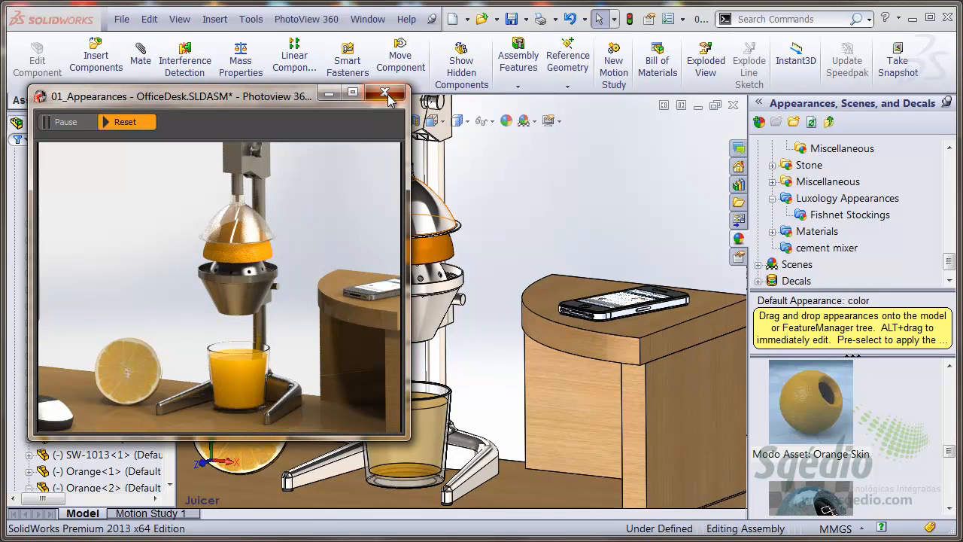